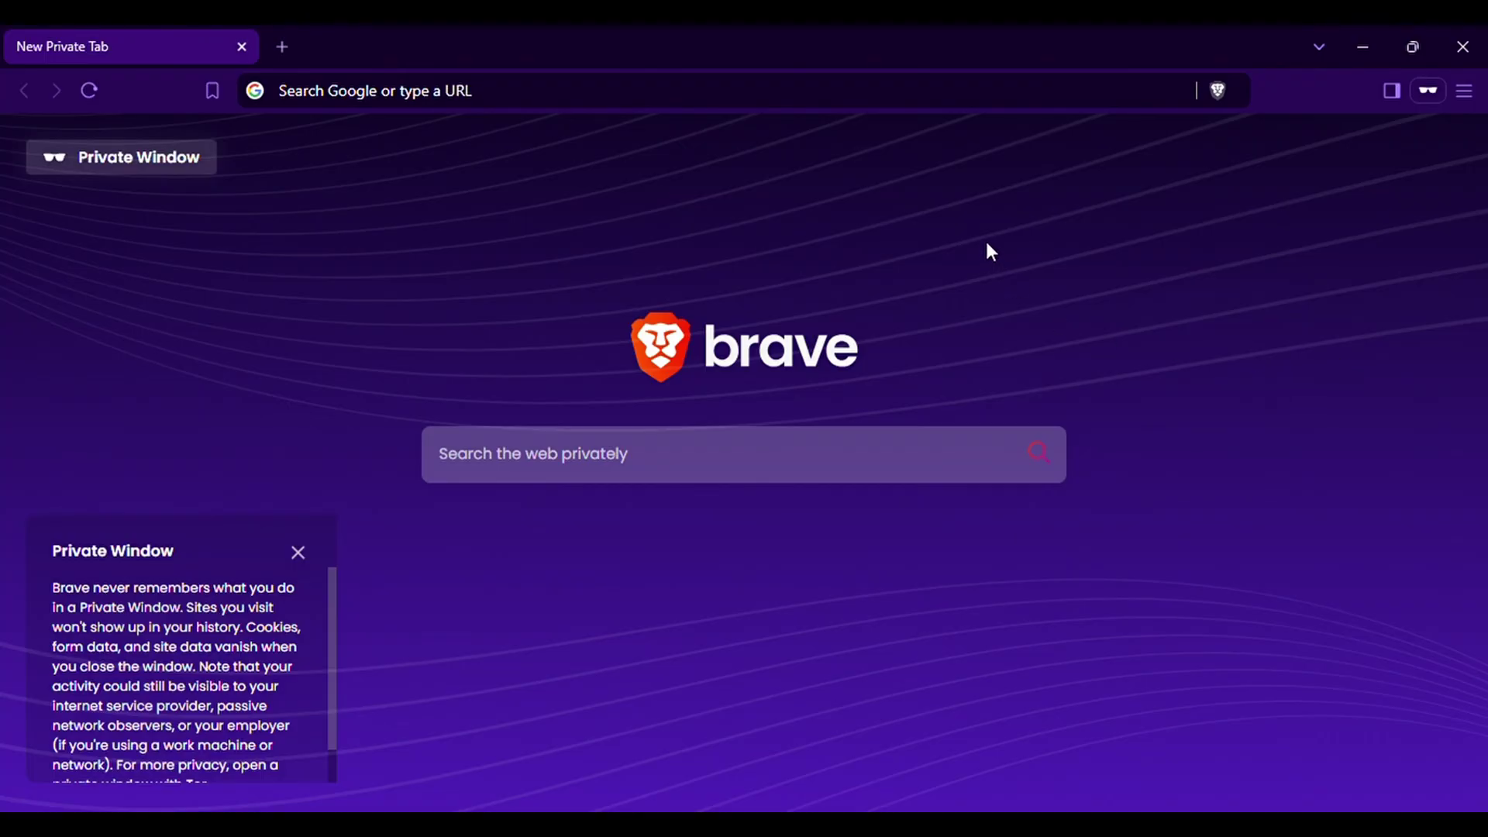
# Log into the router at 192.168.101.1 with the router's username and password
pyautogui.click(515, 92)
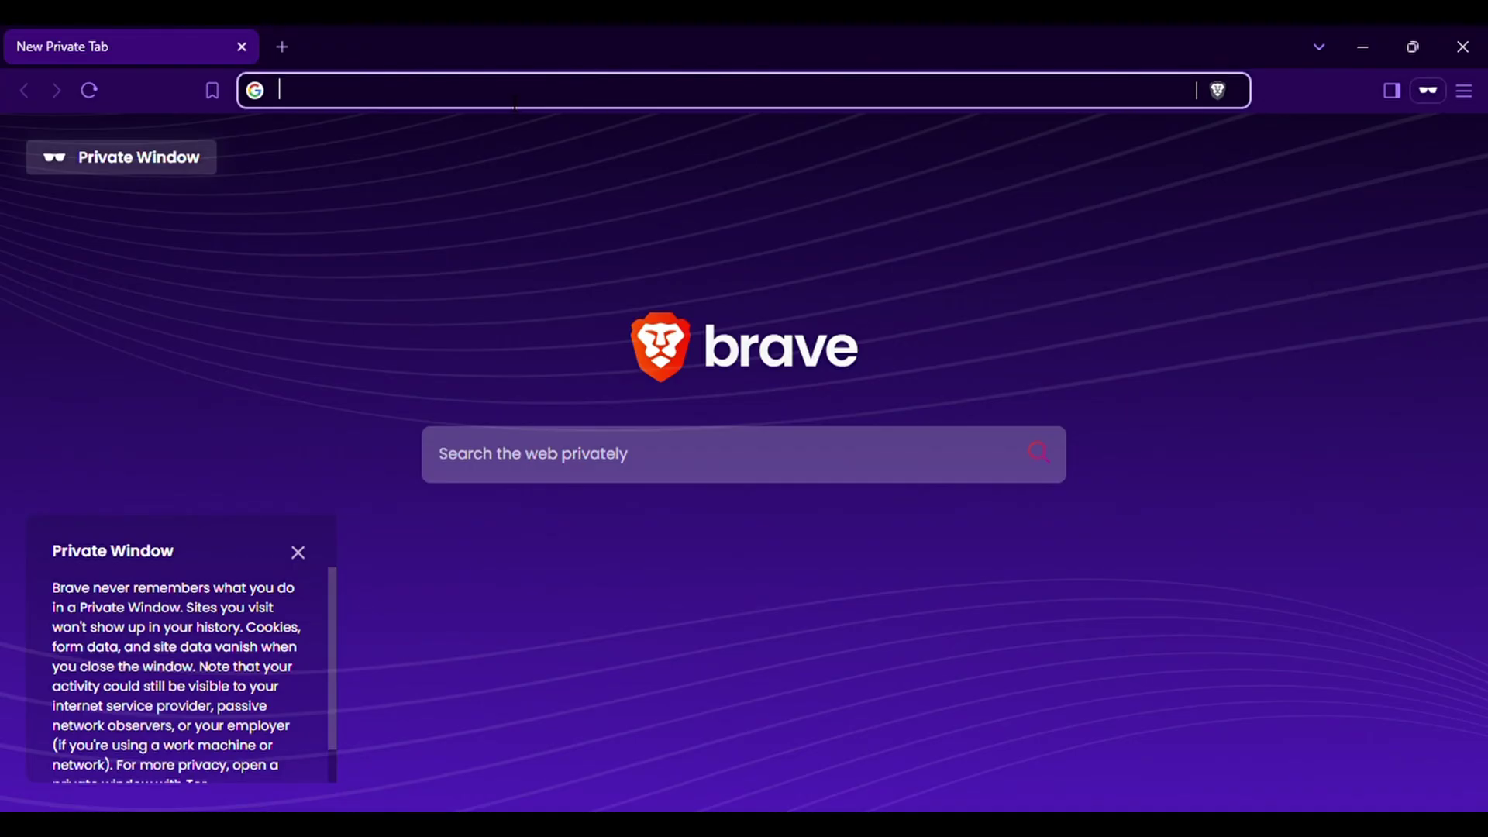
pyautogui.write('192')
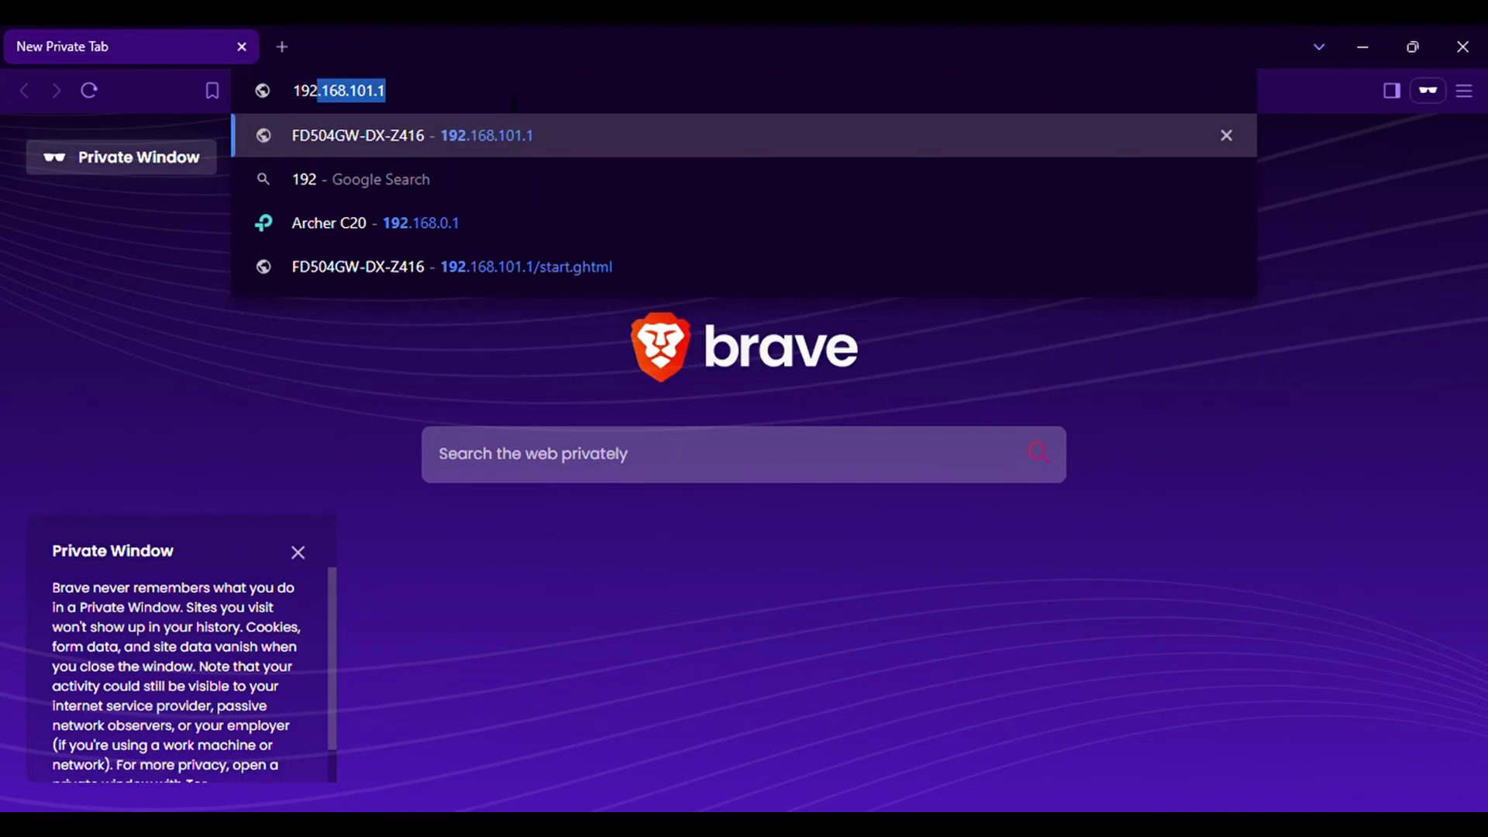
pyautogui.write('.168.101.1')
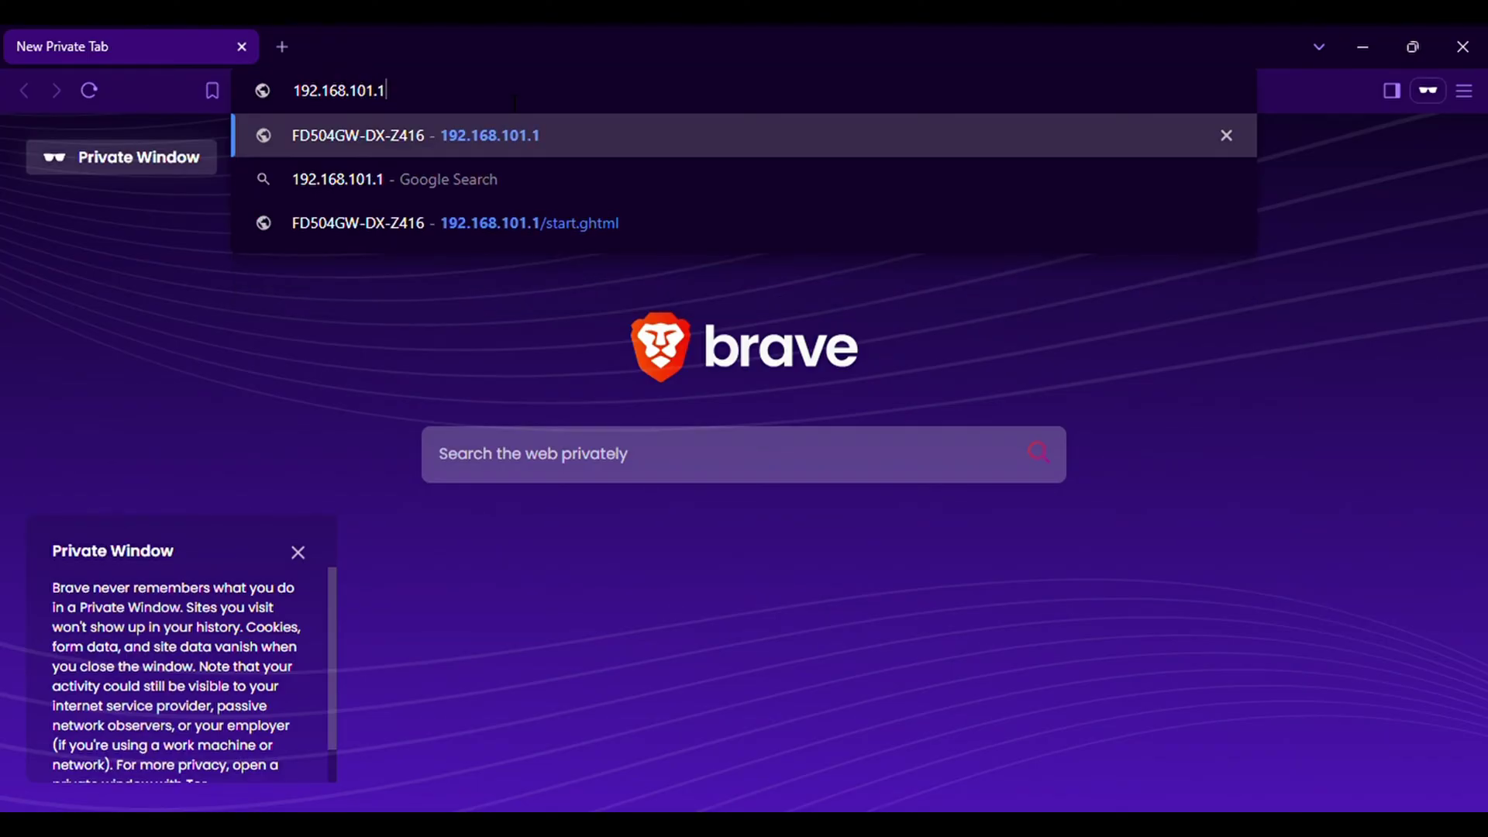
pyautogui.press('Return')
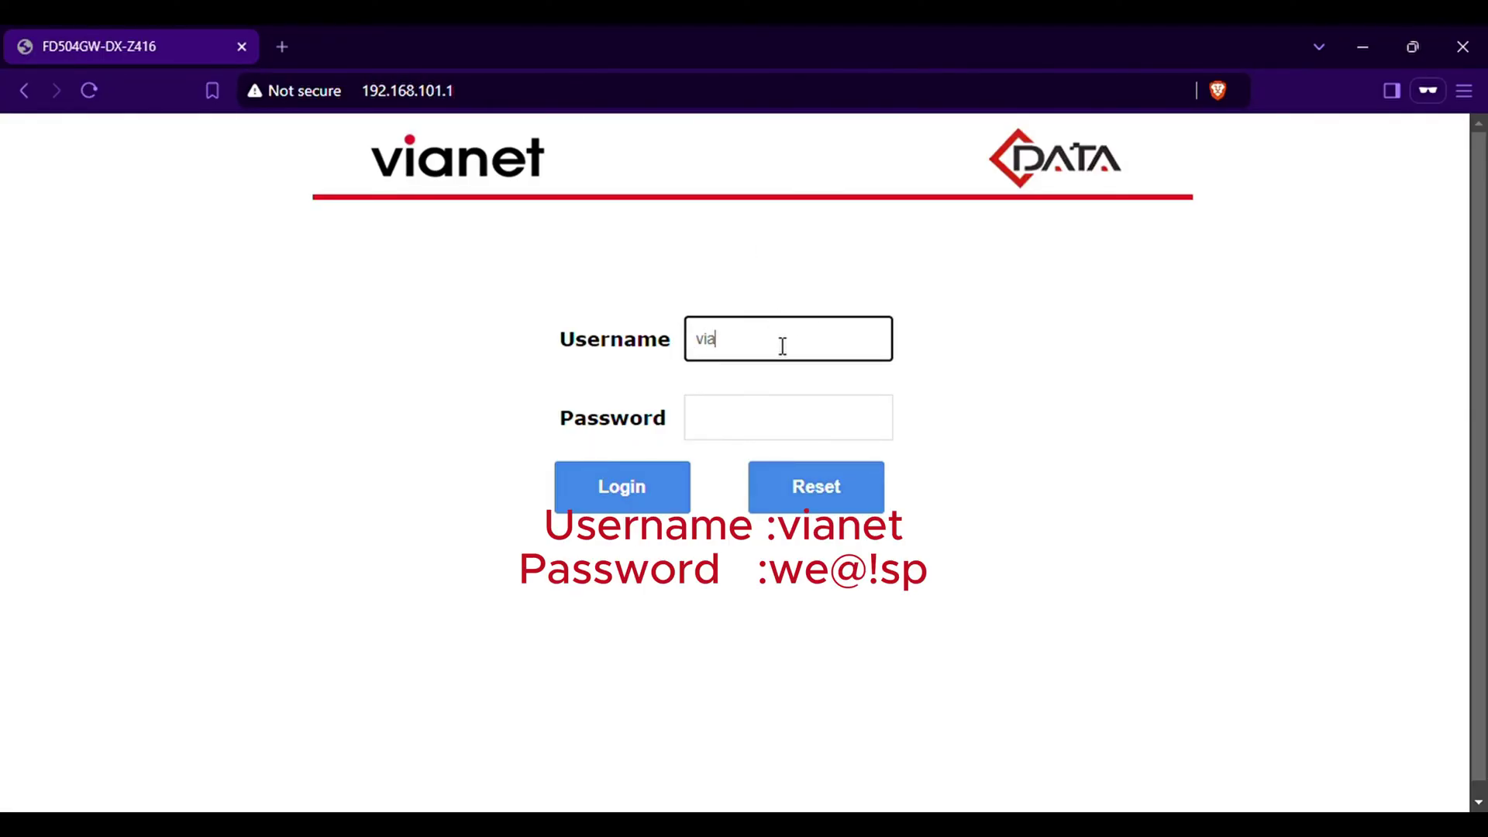
pyautogui.write('vianet')
pyautogui.press('Tab')
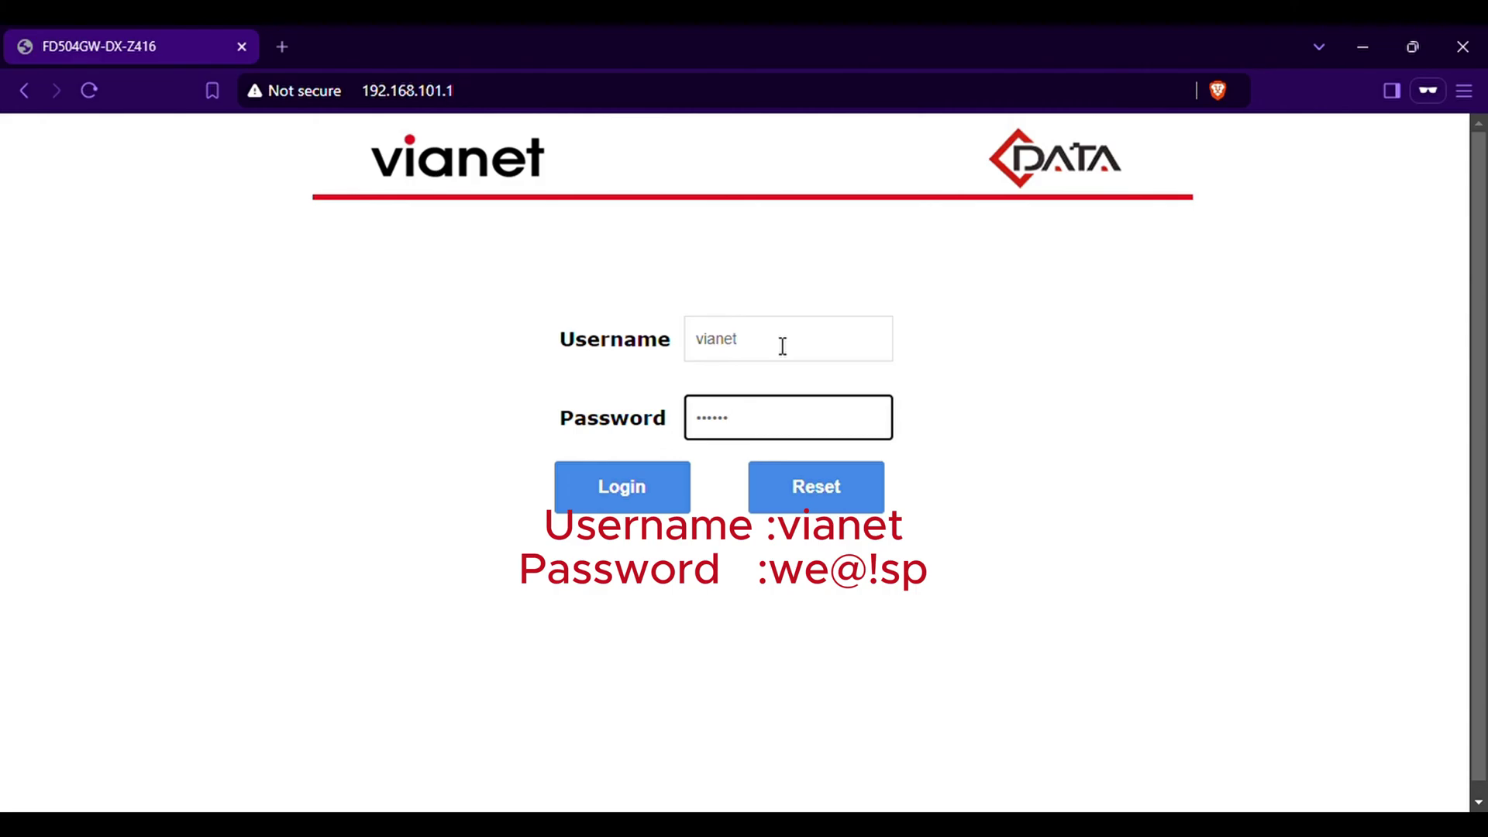
pyautogui.click(657, 499)
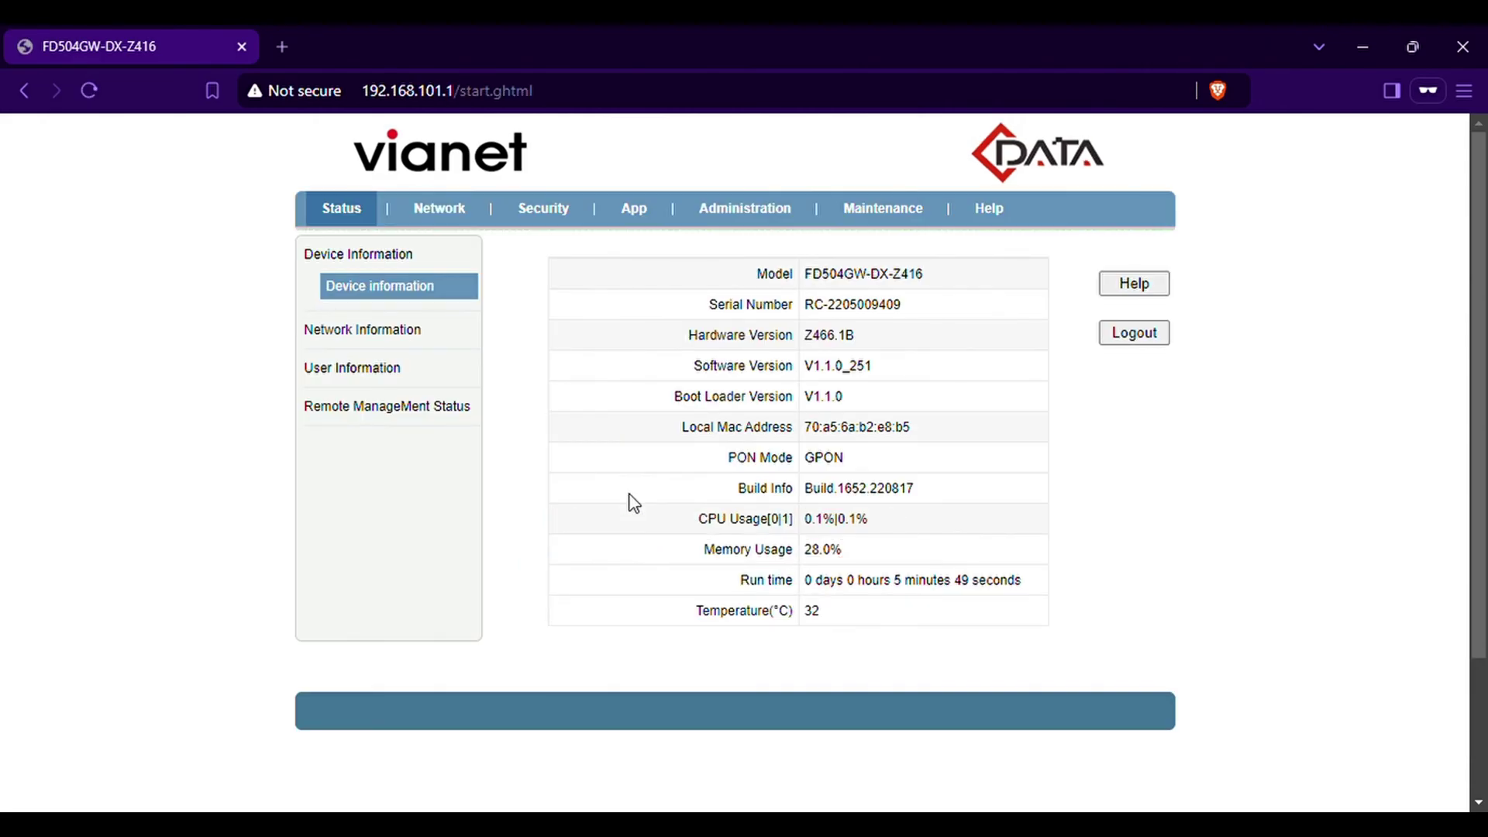
# Delete the 1_TR069_R_VID_881, 1_INTERNET_R_VID_1081 and 3_OTHER_B_VID_981 WAN connections
pyautogui.click(453, 221)
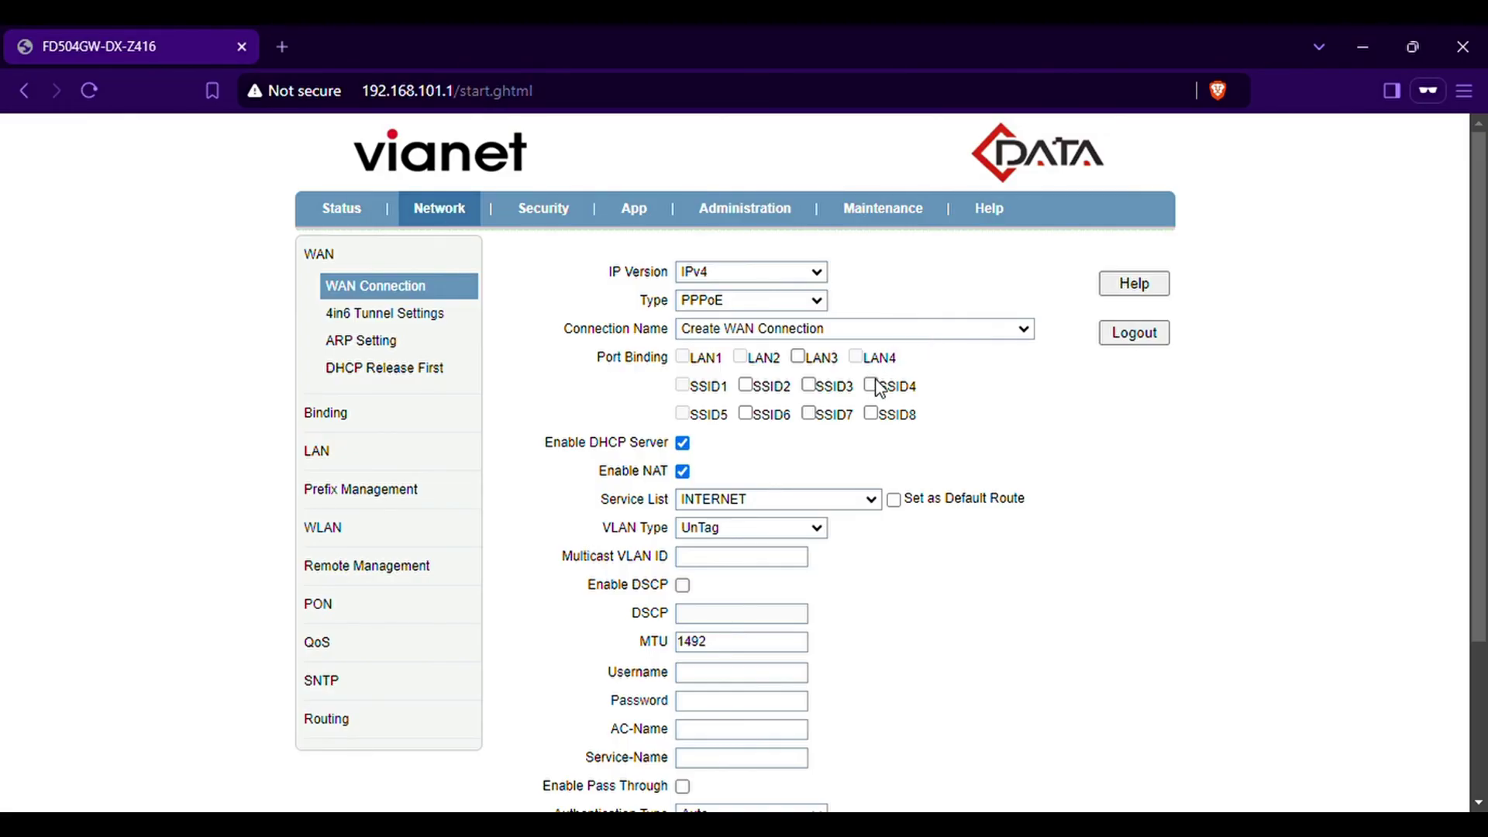
pyautogui.press('Down')
pyautogui.scroll(-2, 1155, 689)
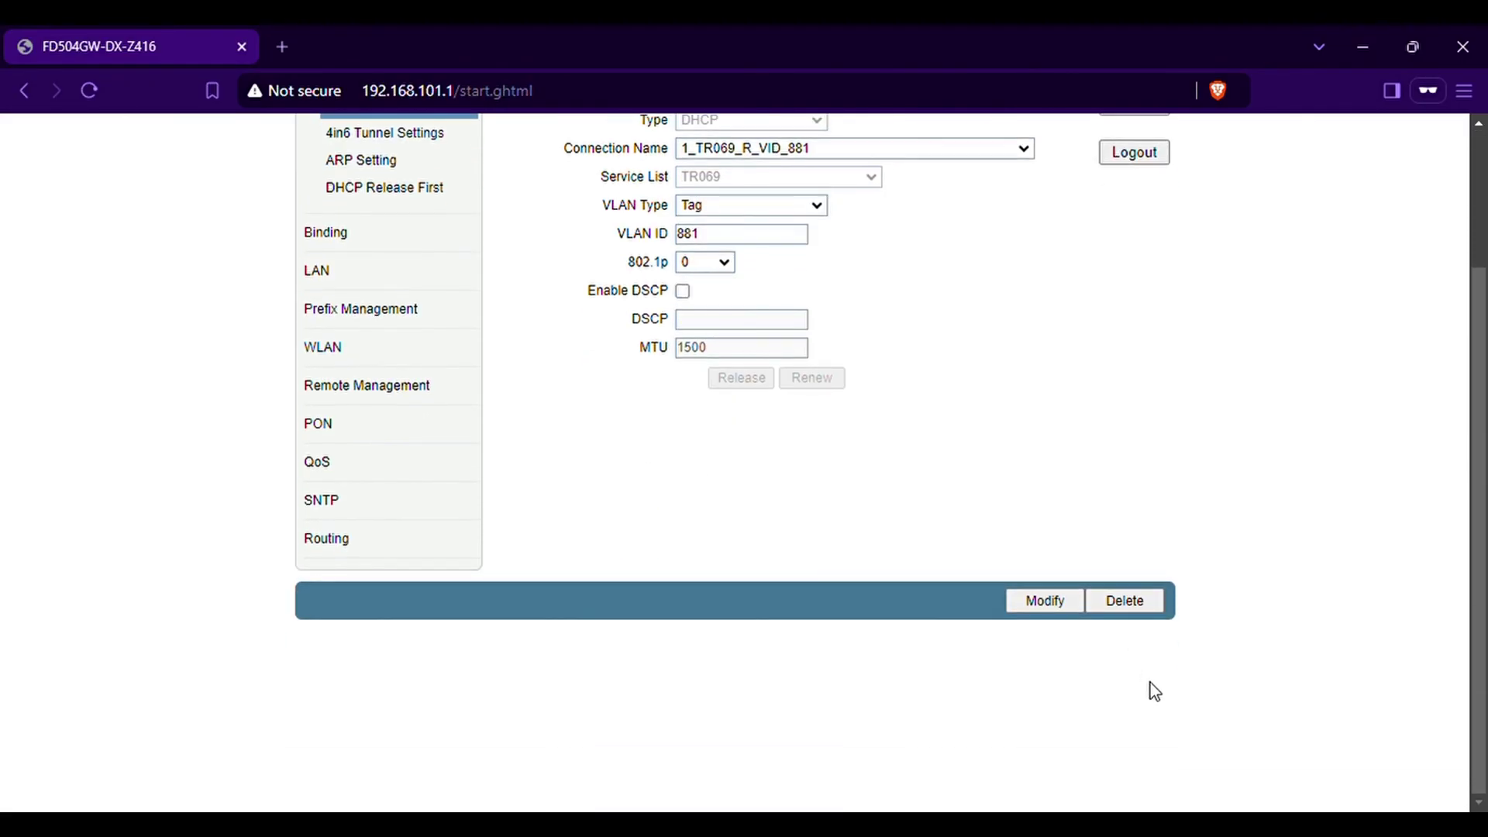
pyautogui.click(1124, 602)
pyautogui.scroll(3, 1030, 508)
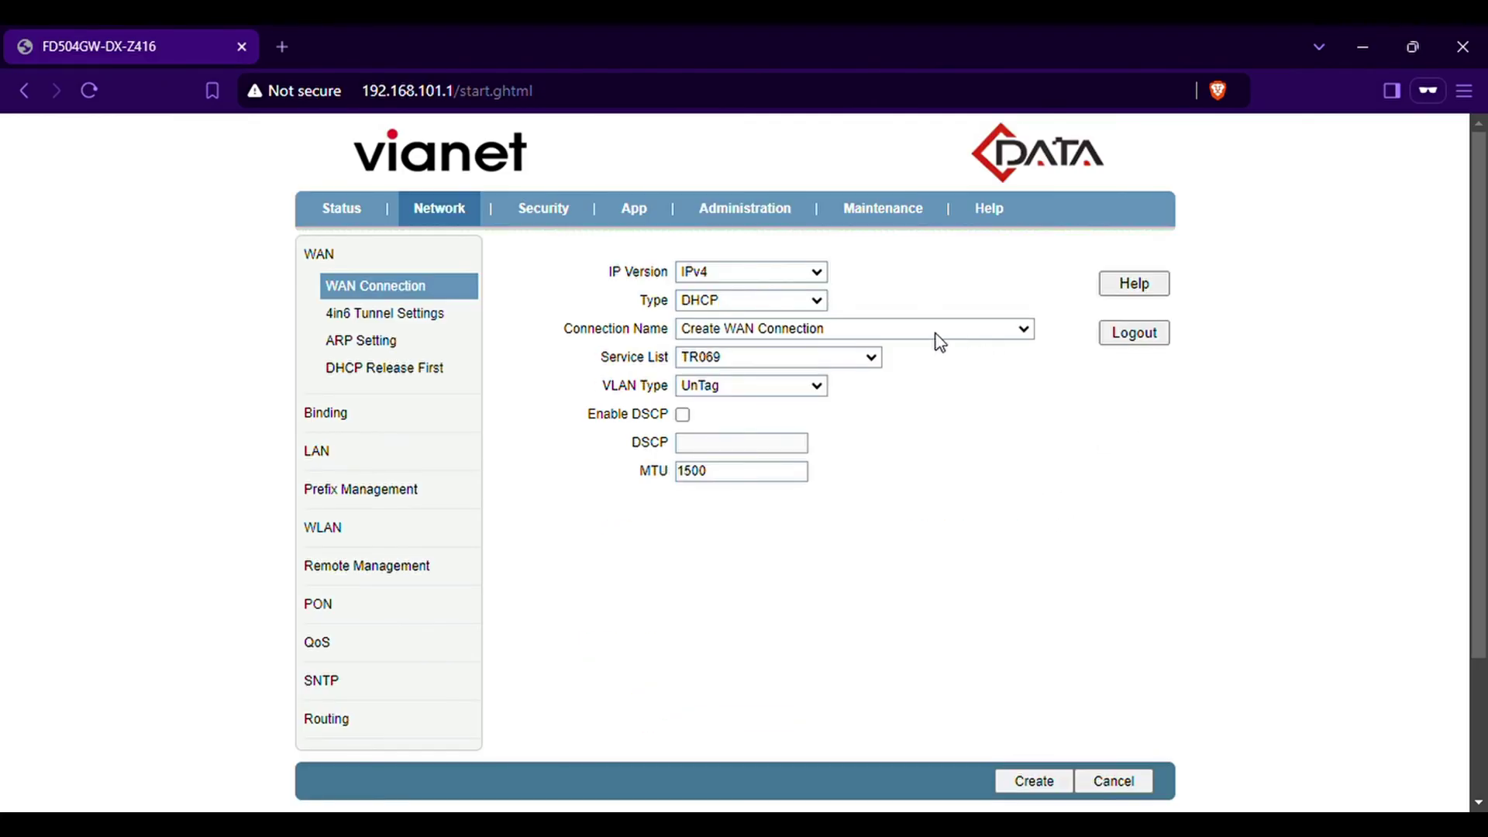
pyautogui.scroll(-4, 1123, 718)
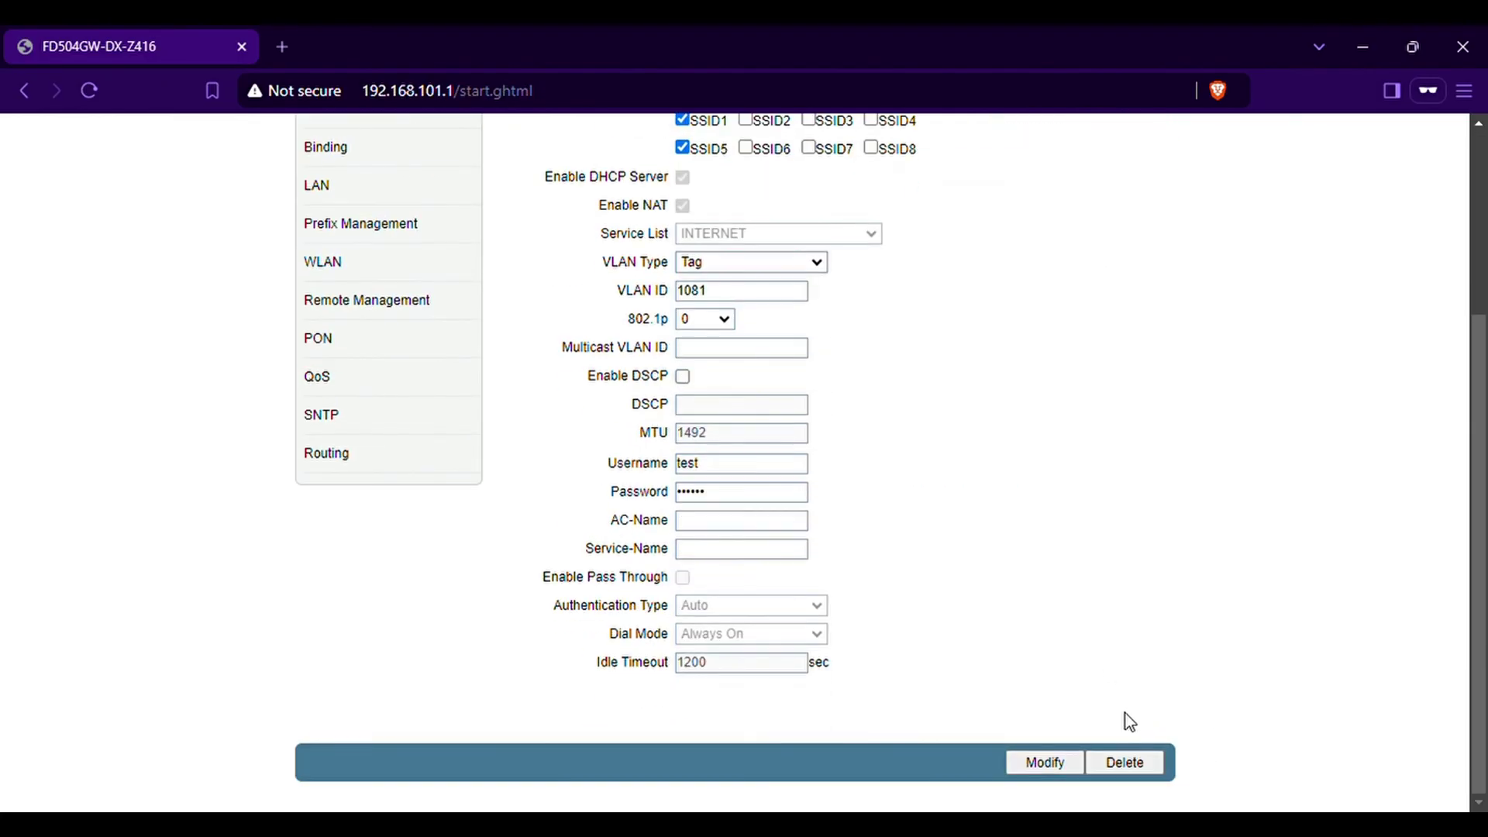
pyautogui.click(1124, 762)
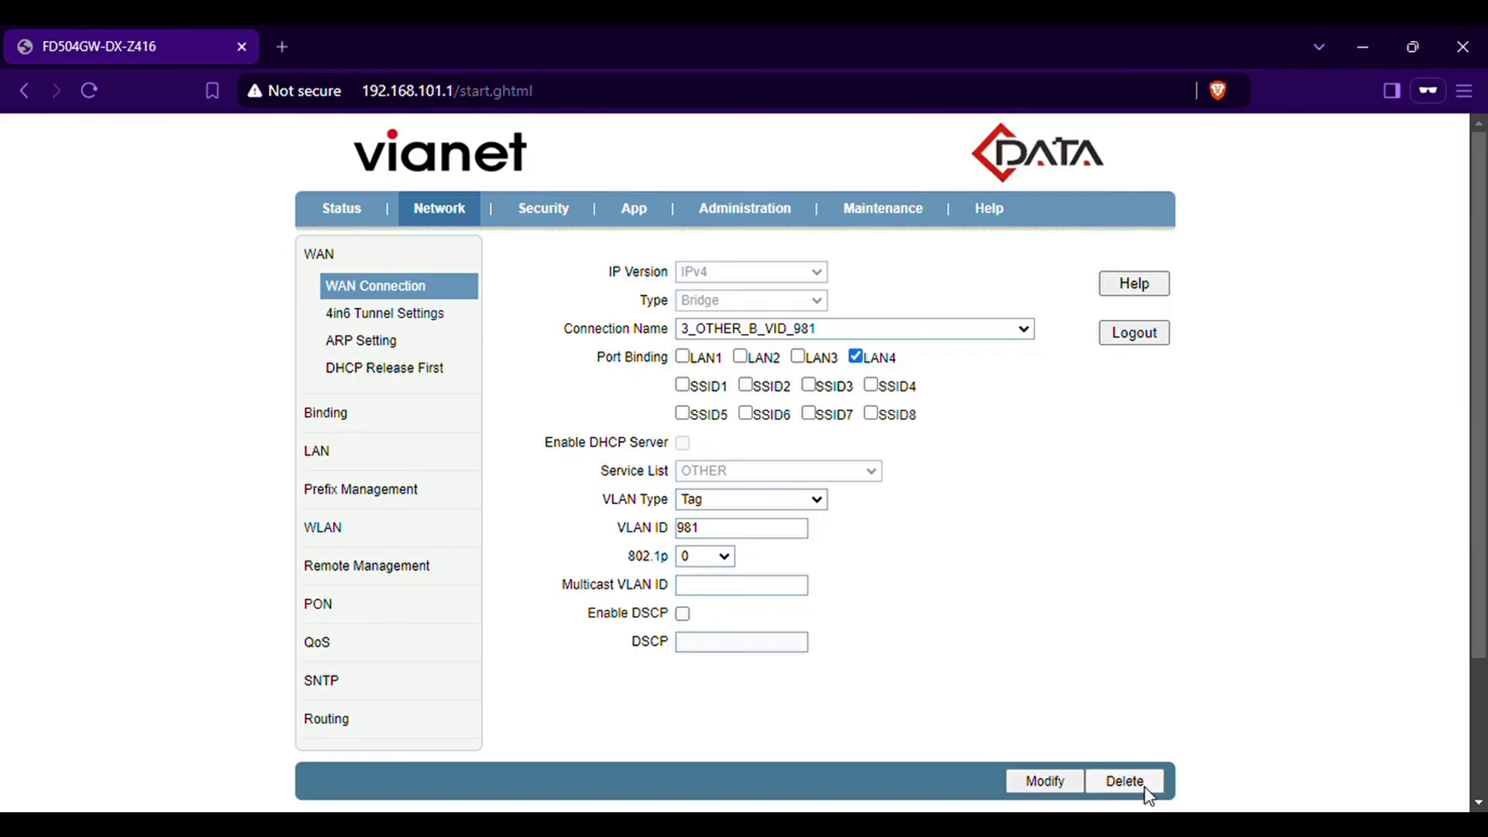
pyautogui.click(1139, 782)
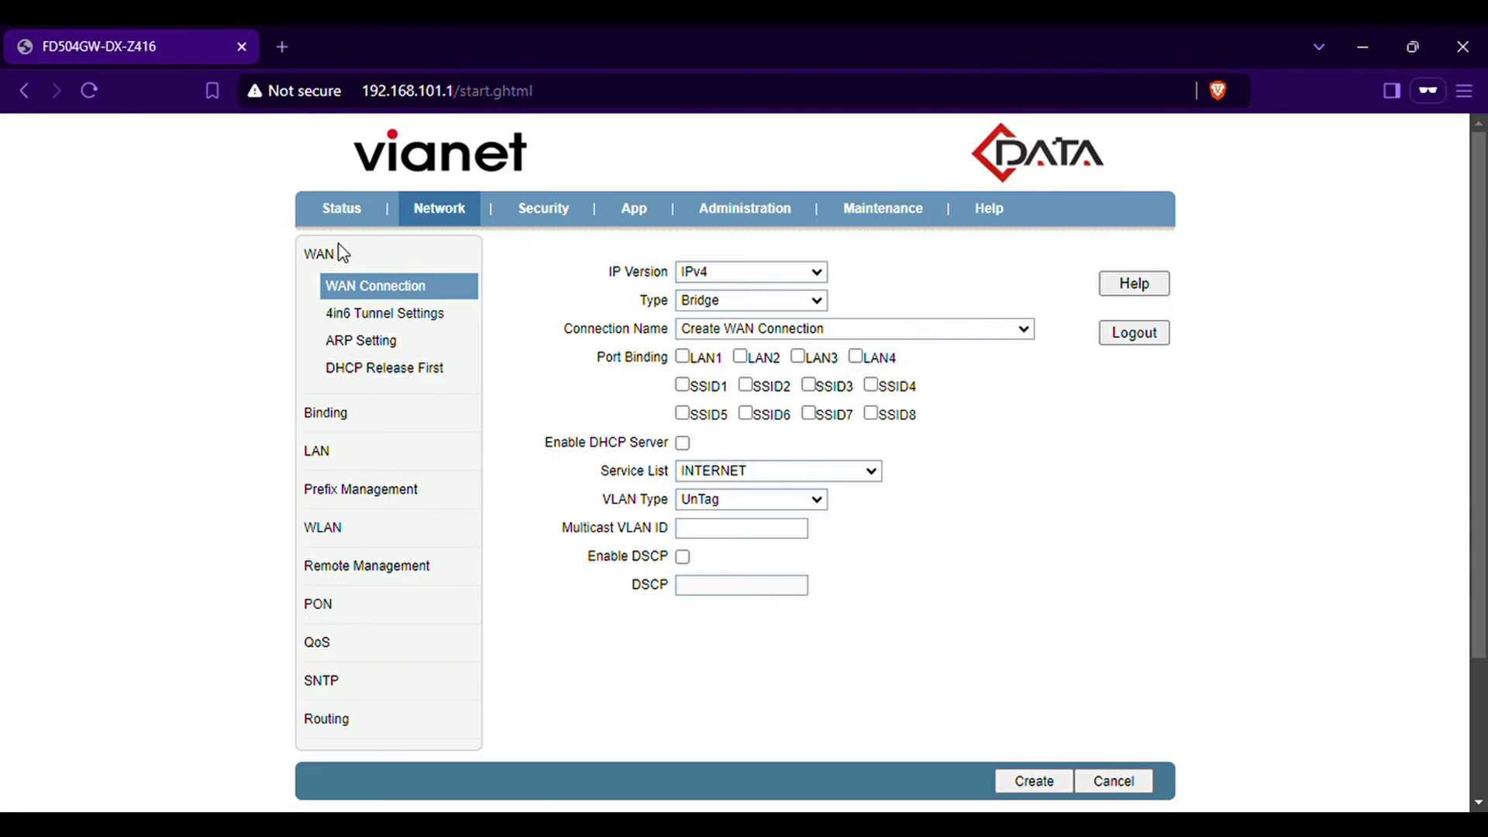
# Create the untagged Bridge connection 1_INTERNET_B_VID_ with LAN1, LAN2 and SSID2 port binding
pyautogui.click(745, 302)
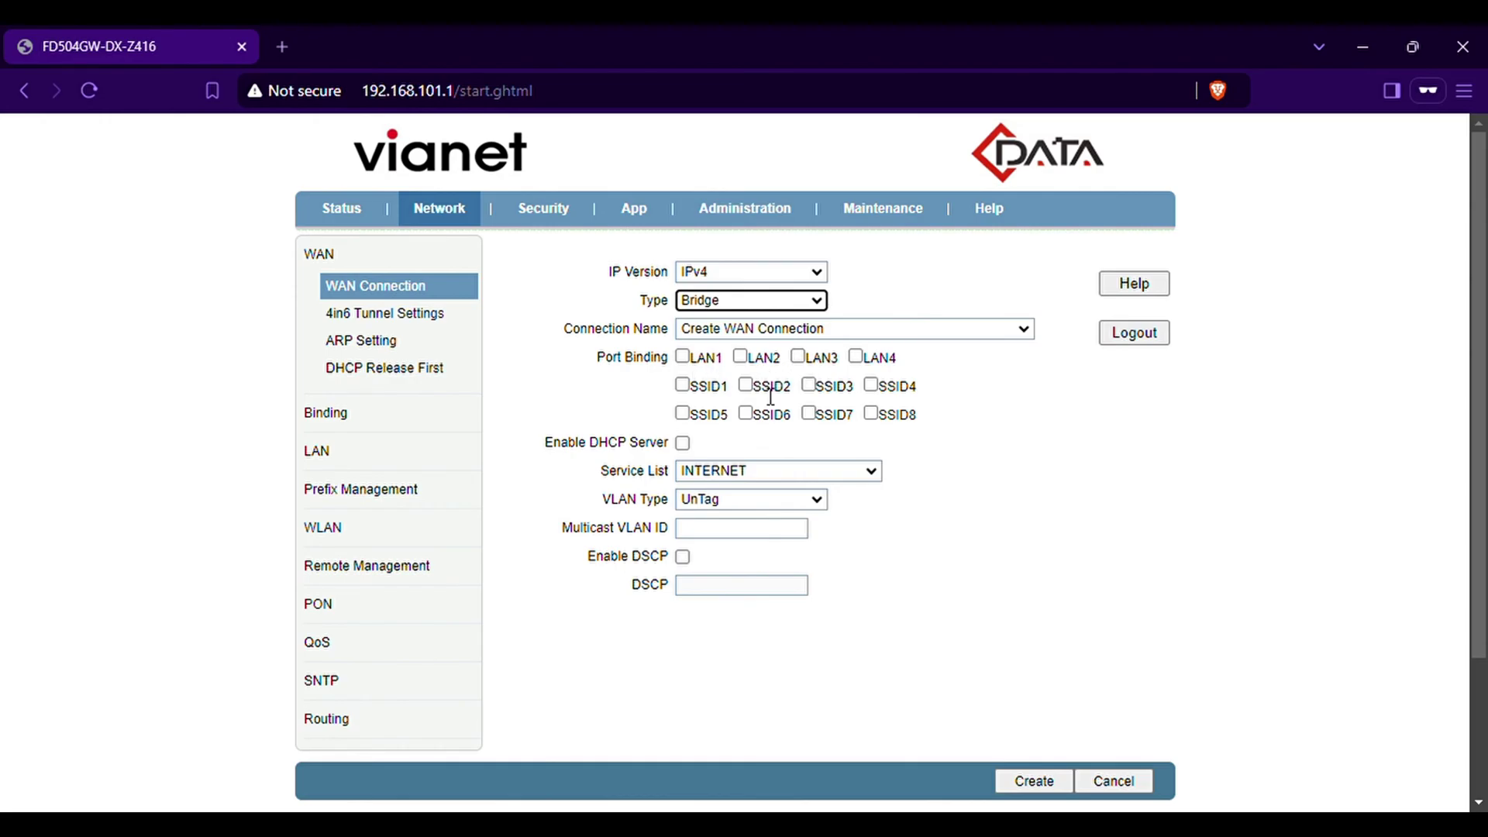
pyautogui.click(682, 357)
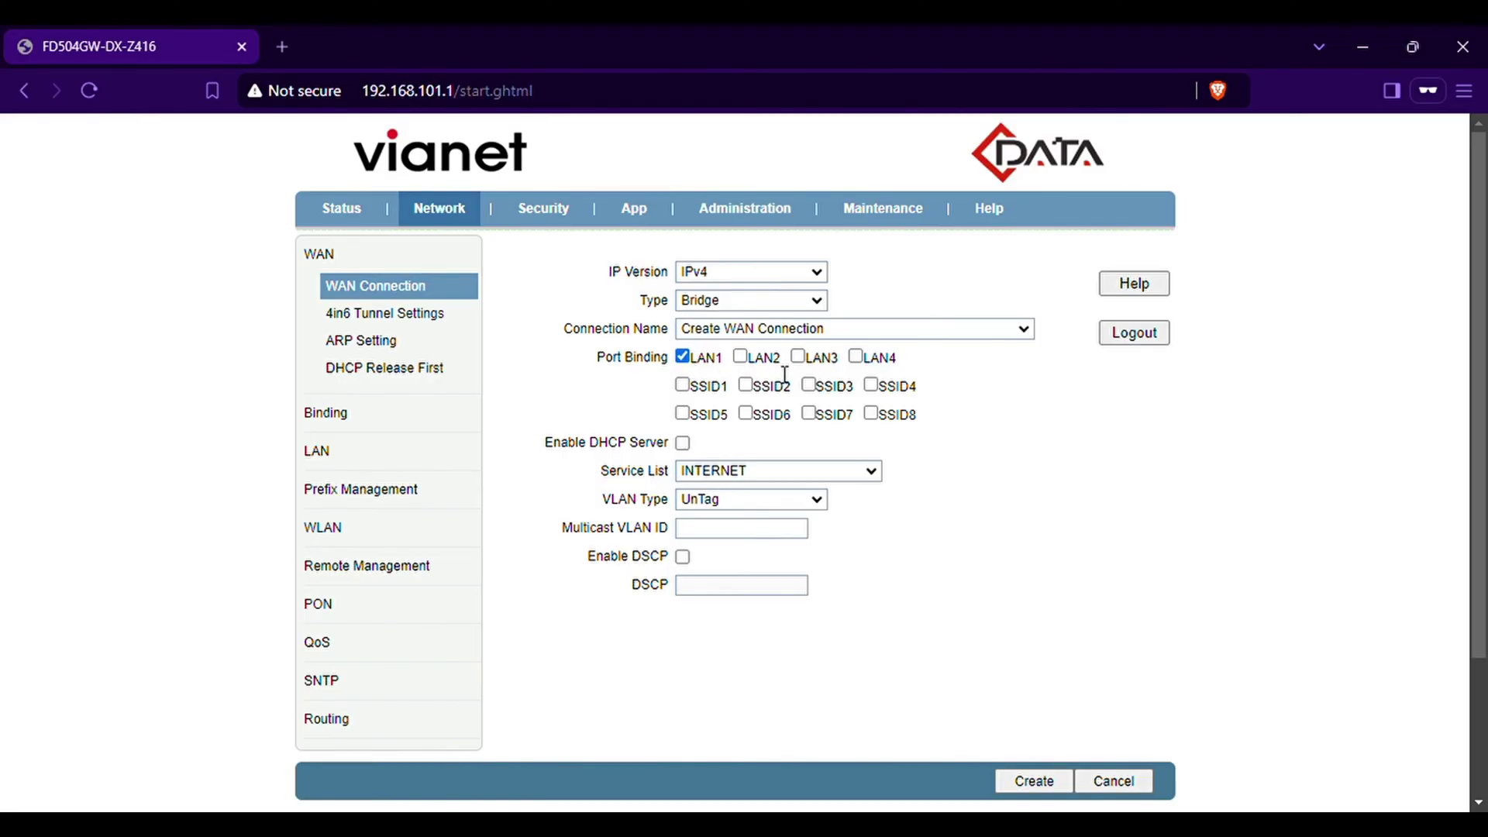
pyautogui.click(740, 357)
pyautogui.scroll(-1, 991, 587)
pyautogui.click(1048, 670)
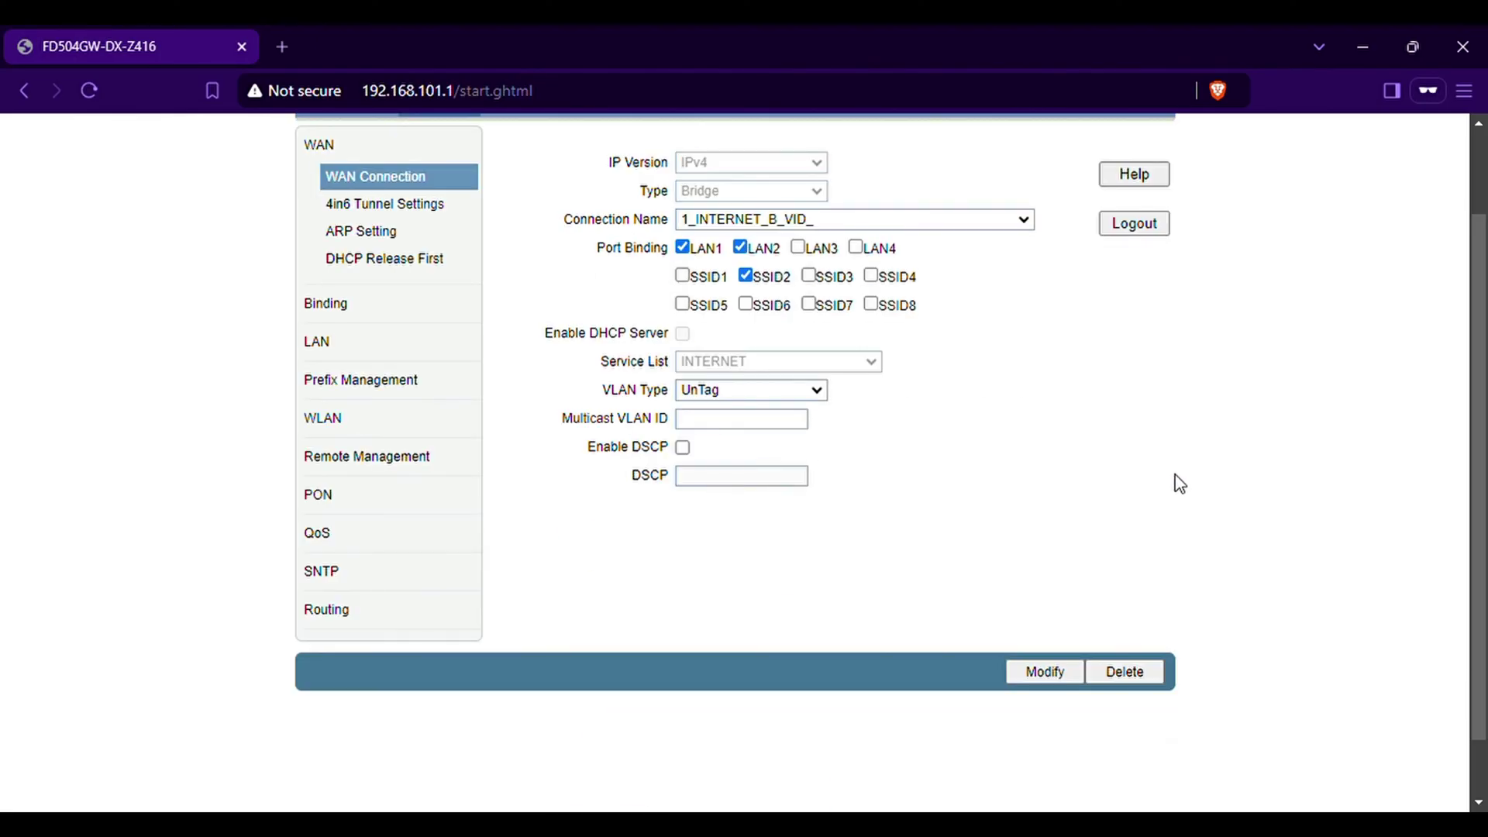
pyautogui.scroll(1, 814, 422)
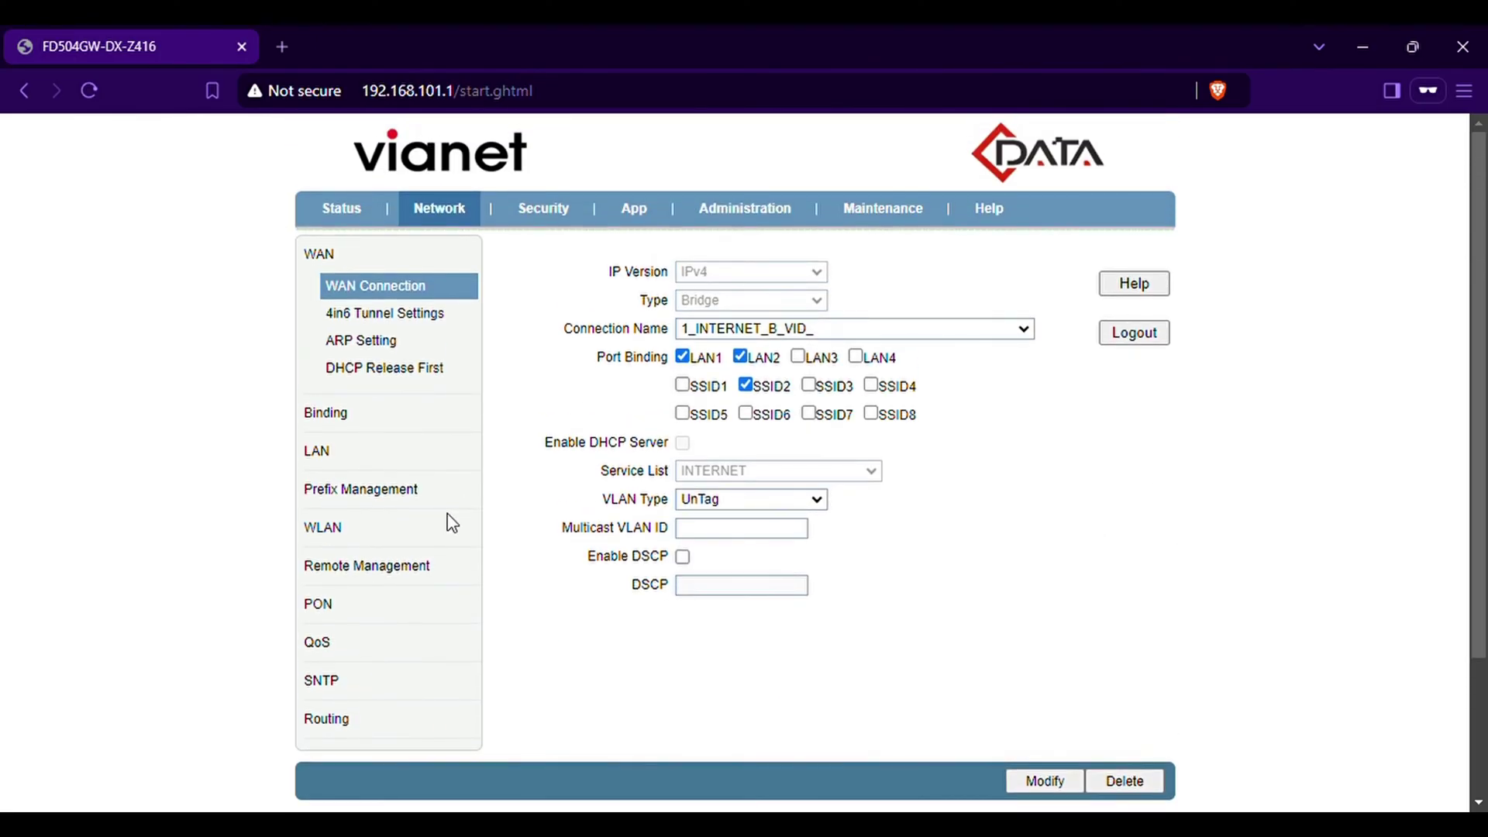
# Enable the 2.4G SSID2 network and rename it 'test'
pyautogui.click(322, 529)
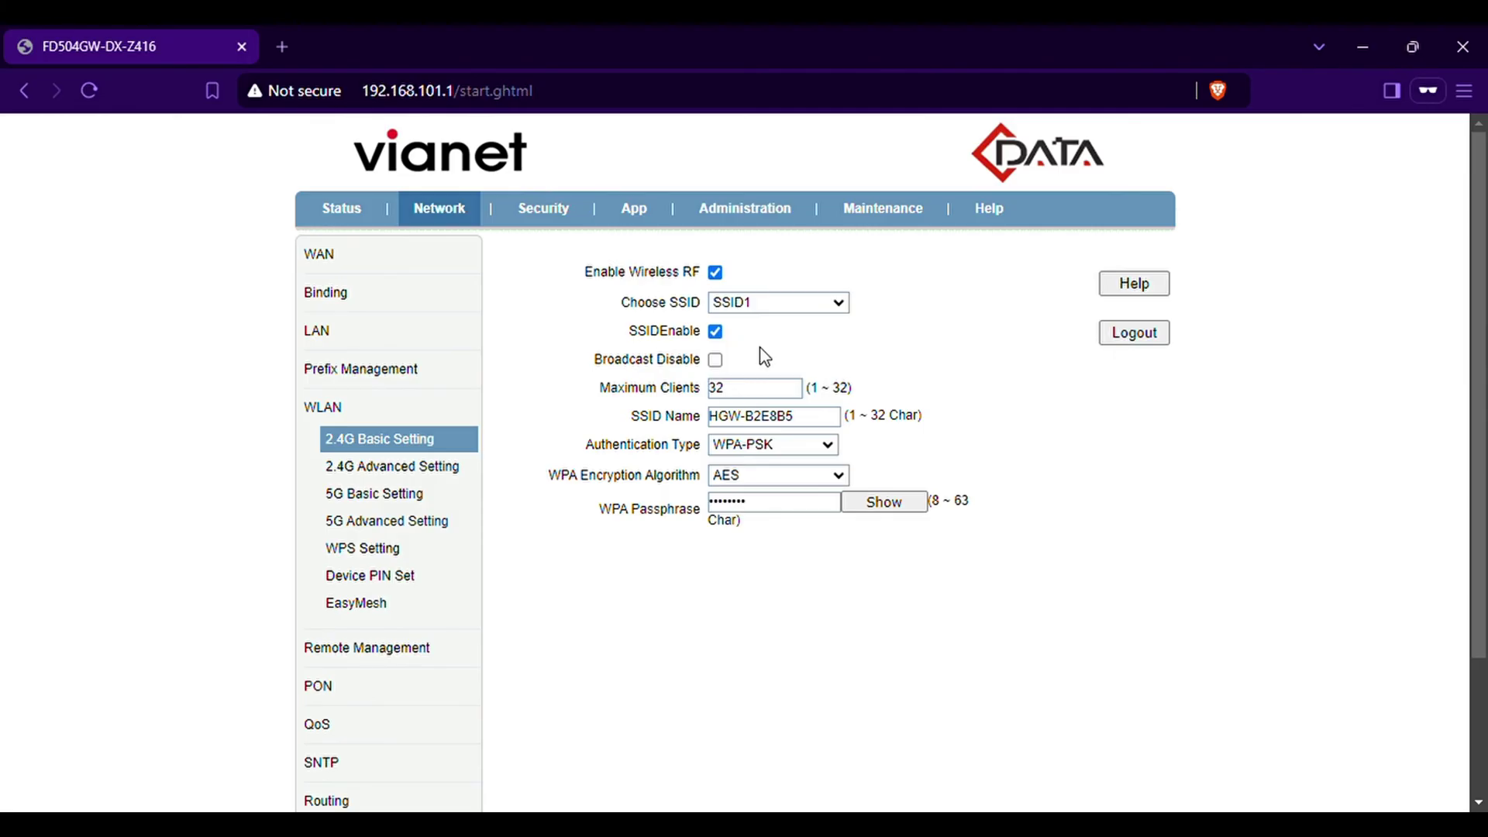
pyautogui.press('Down')
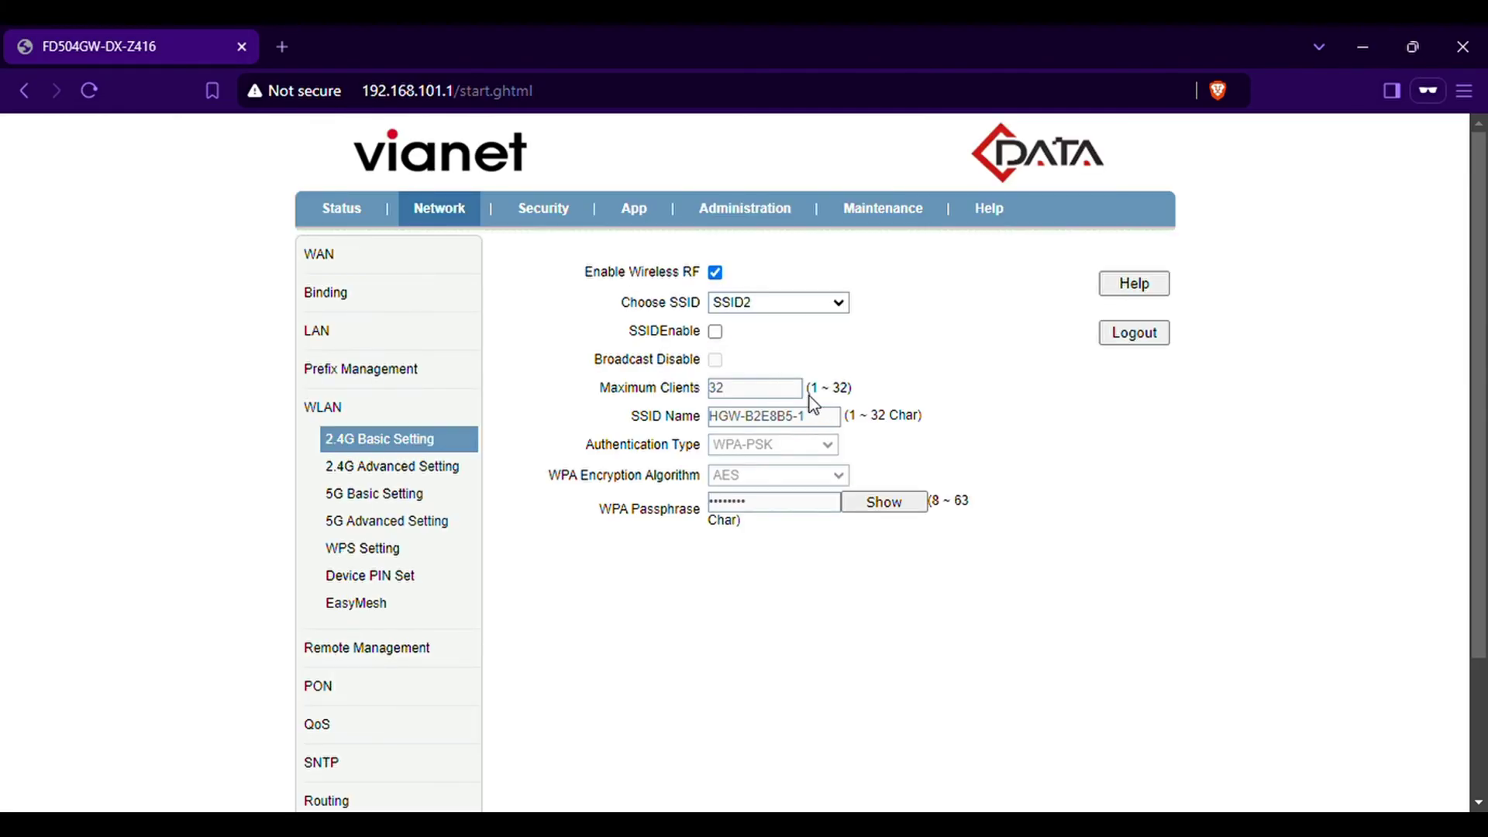
pyautogui.click(715, 333)
pyautogui.moveTo(815, 418); pyautogui.dragTo(471, 403)
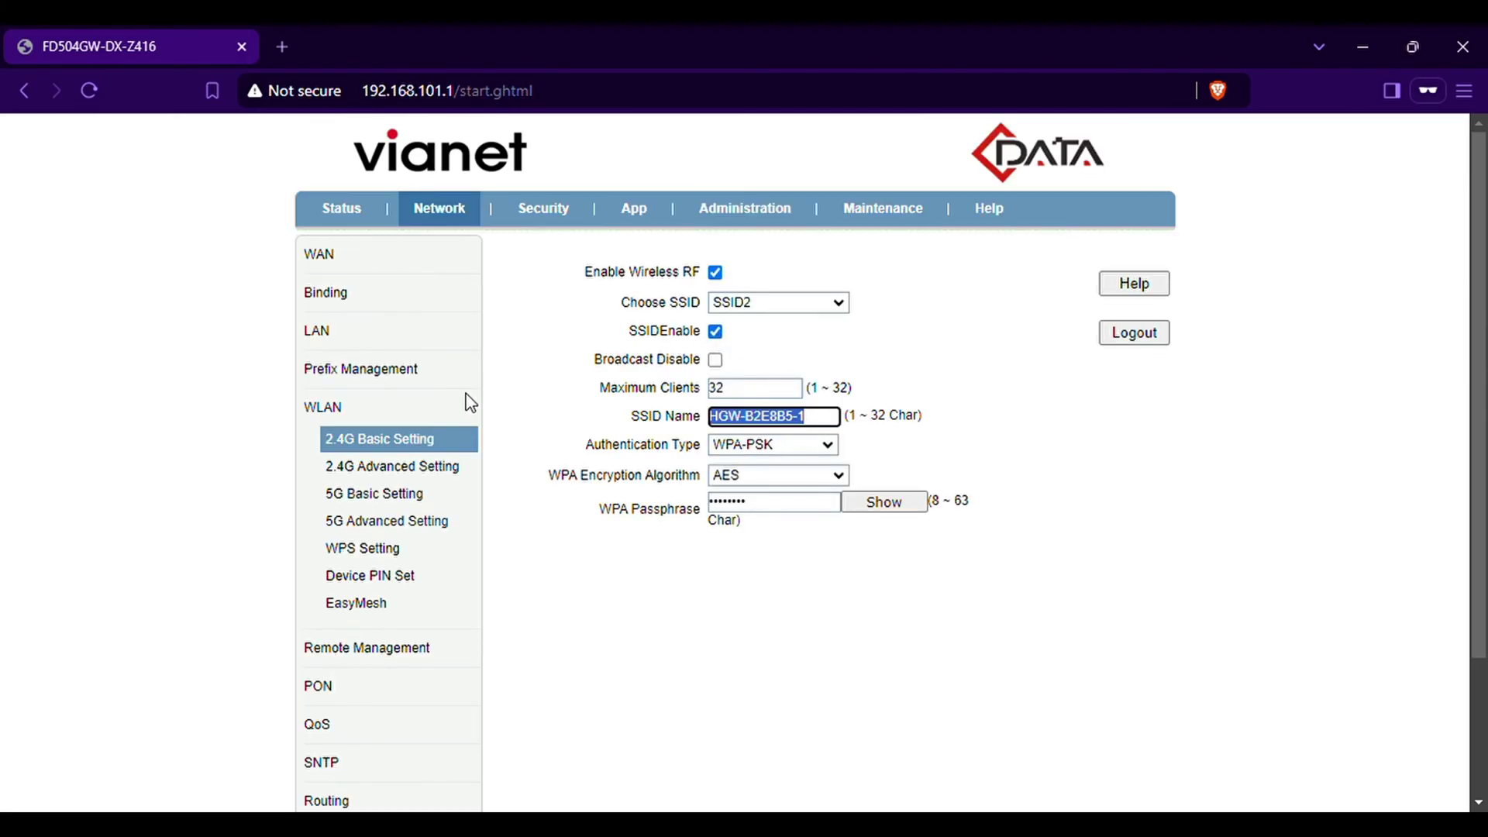
pyautogui.write('test')
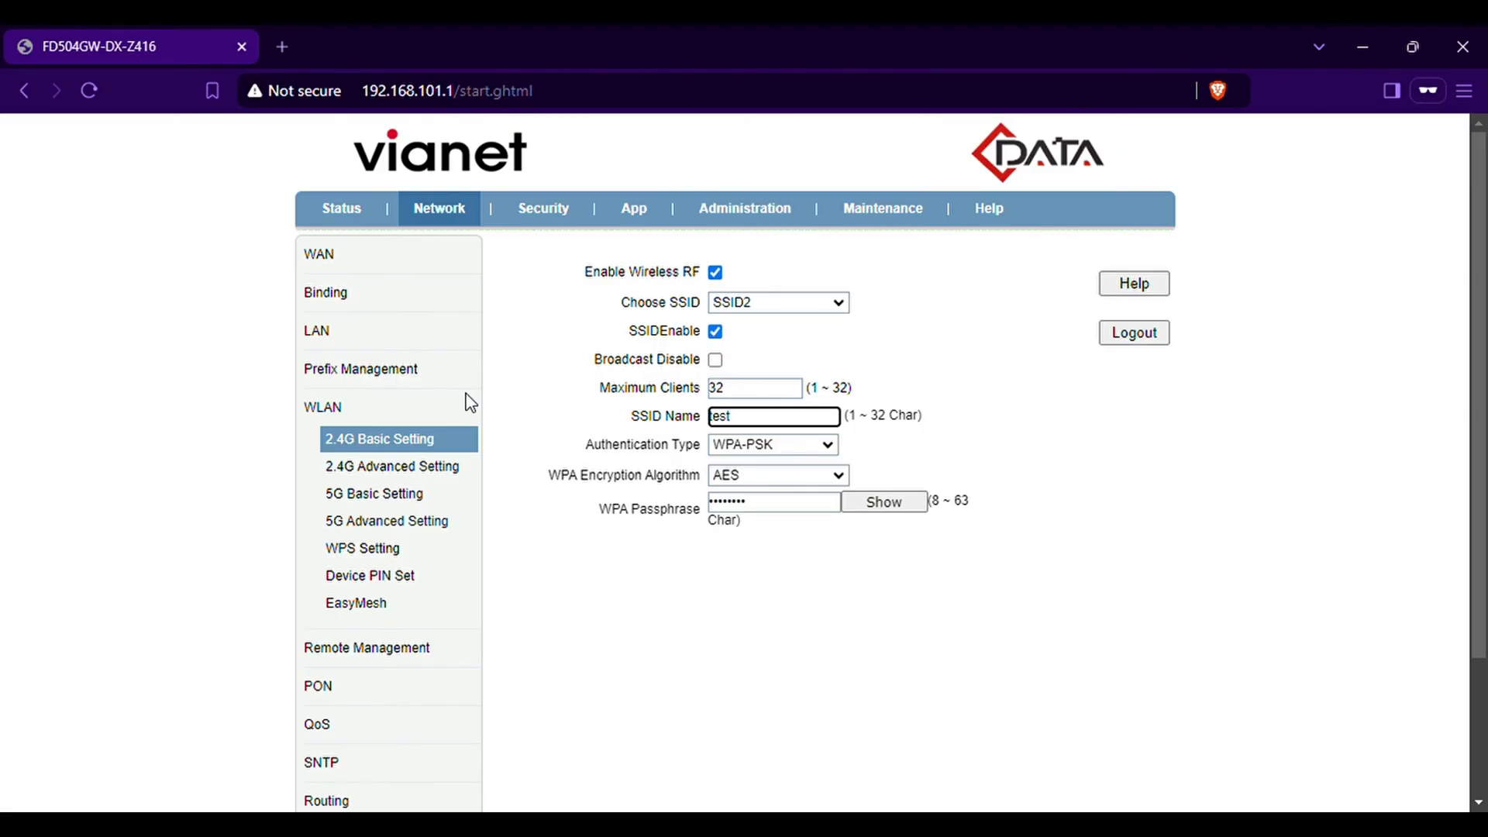
# Give SSID2 a new WPA passphrase and submit the 2.4G settings
pyautogui.click(883, 502)
pyautogui.moveTo(775, 502); pyautogui.dragTo(535, 517)
pyautogui.write('1234567')
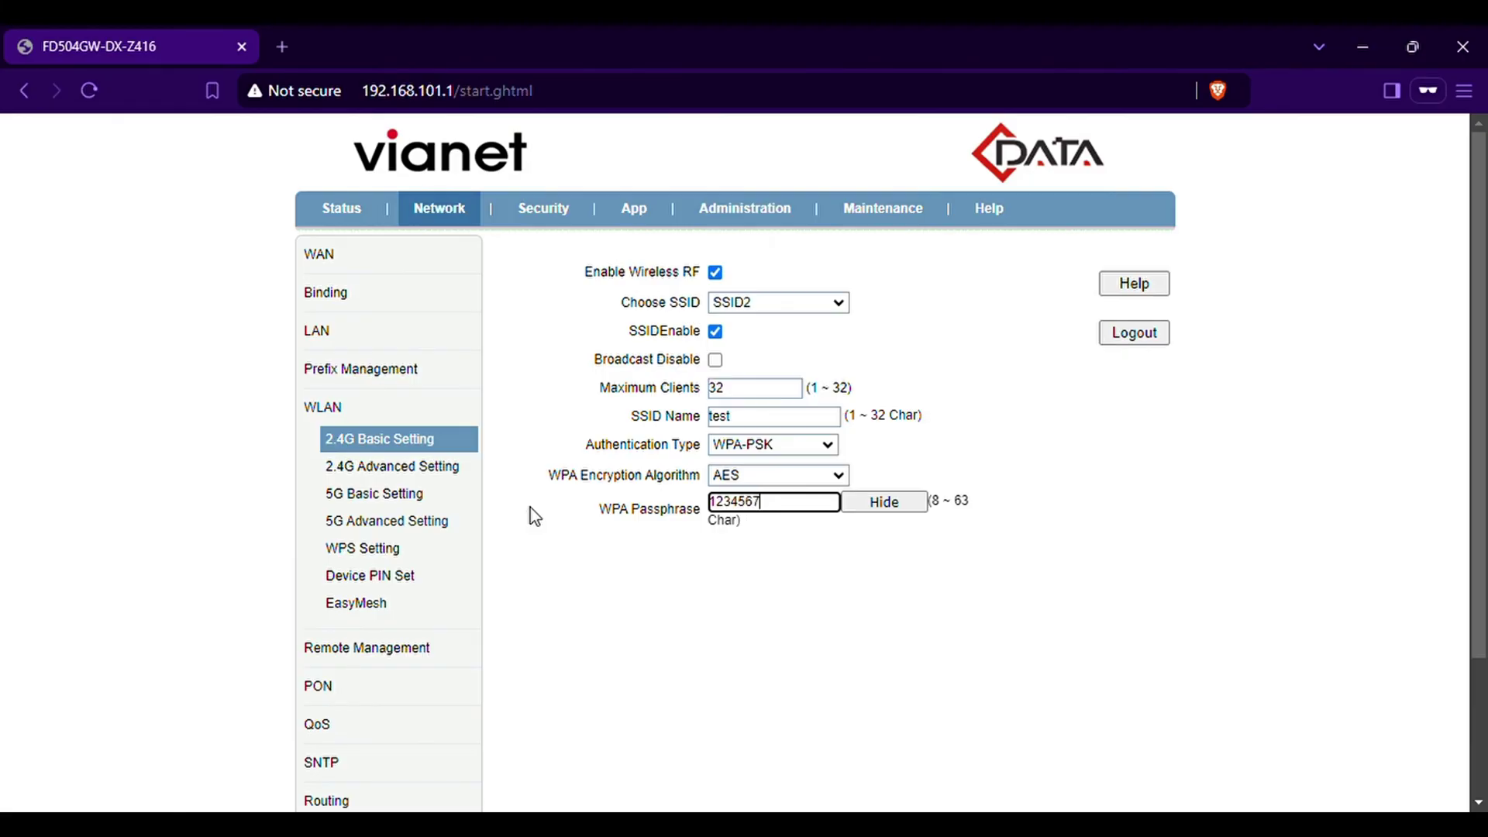
pyautogui.write('89')
pyautogui.scroll(-3, 1000, 643)
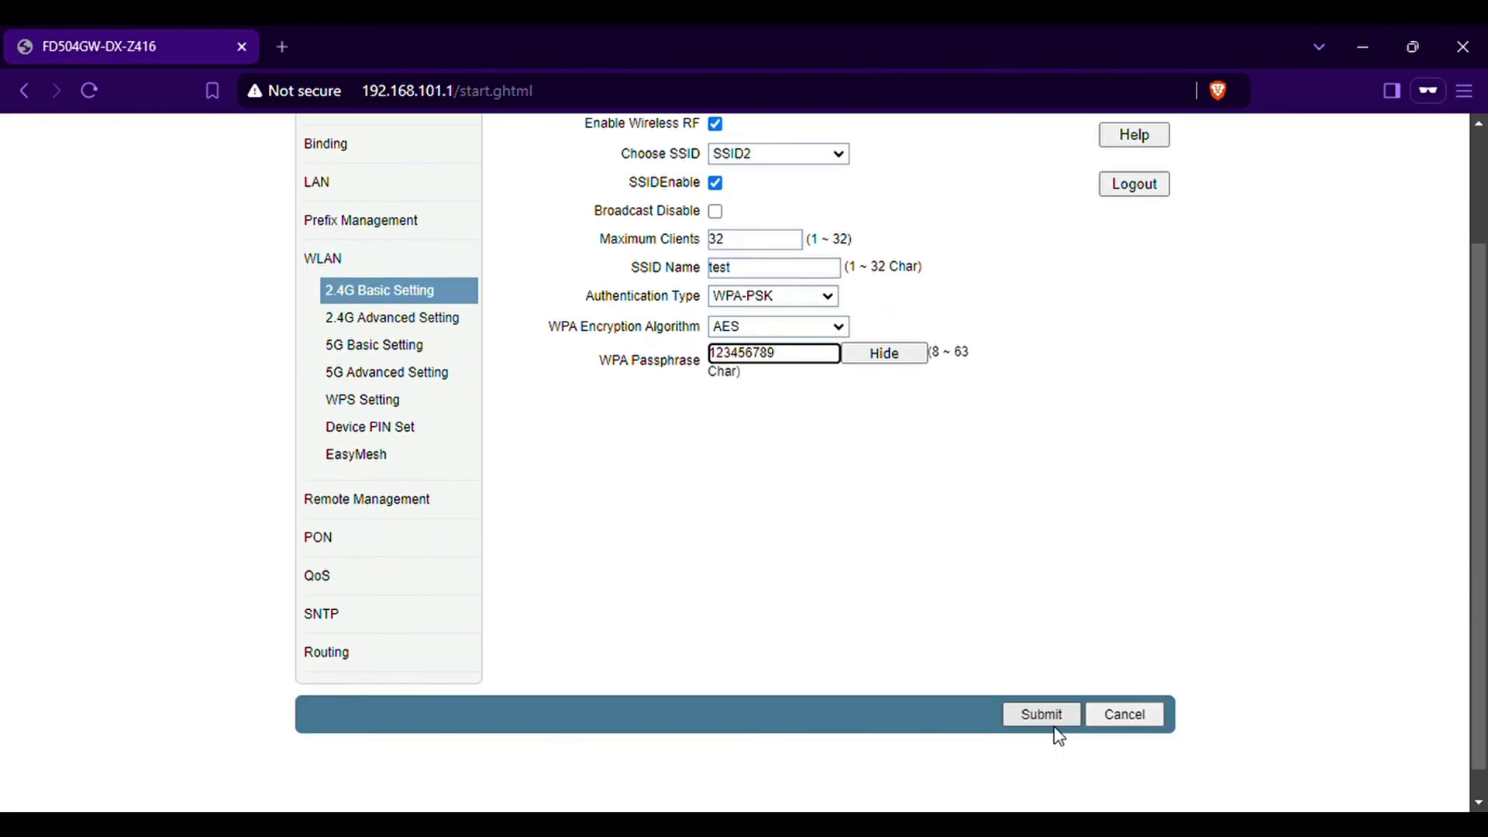
pyautogui.click(1046, 687)
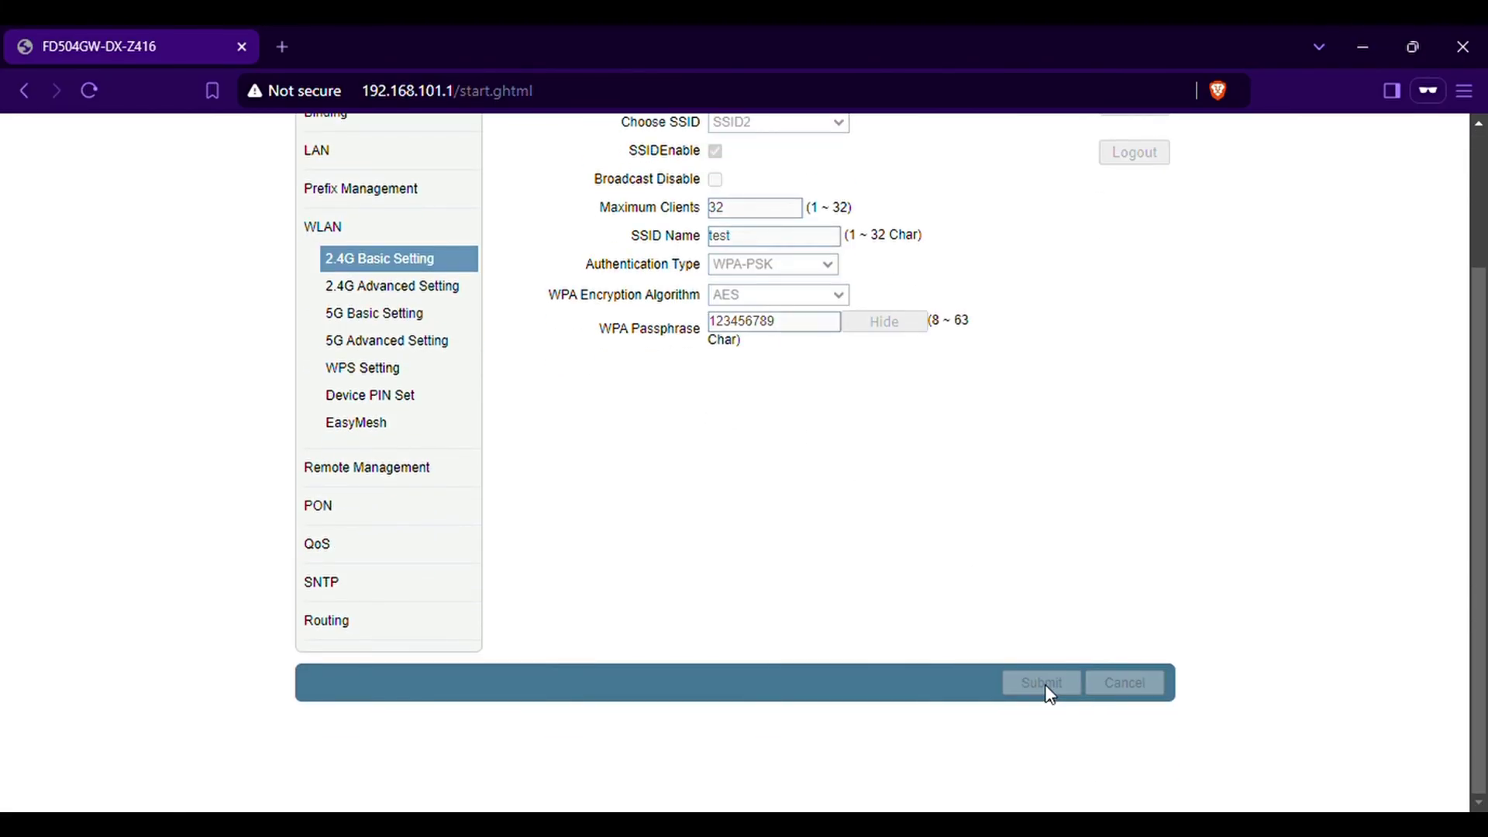
# Enable the 5G SSID6 network and rename it 'test'
pyautogui.click(405, 327)
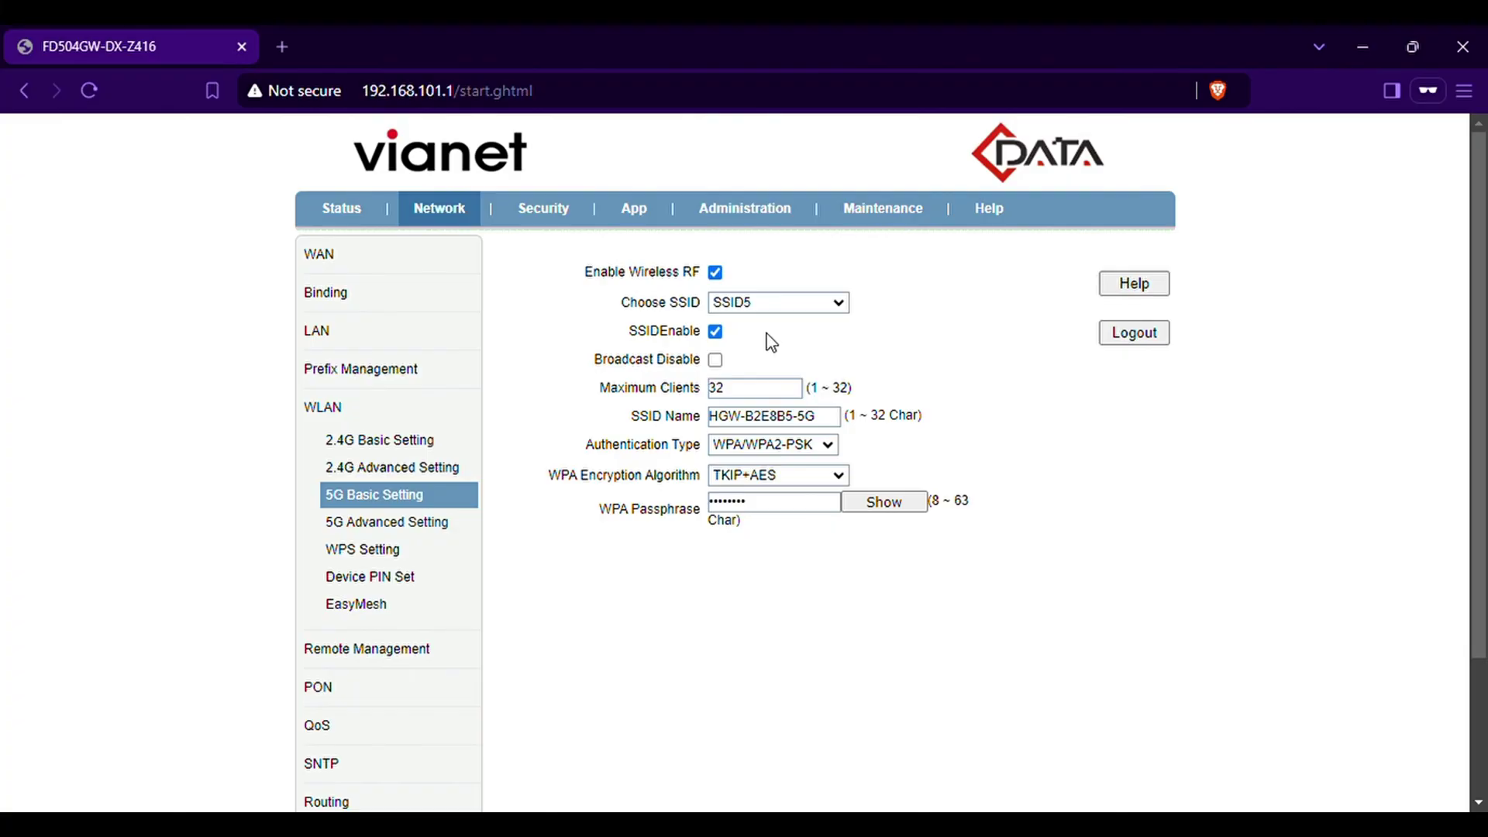
pyautogui.press('Down')
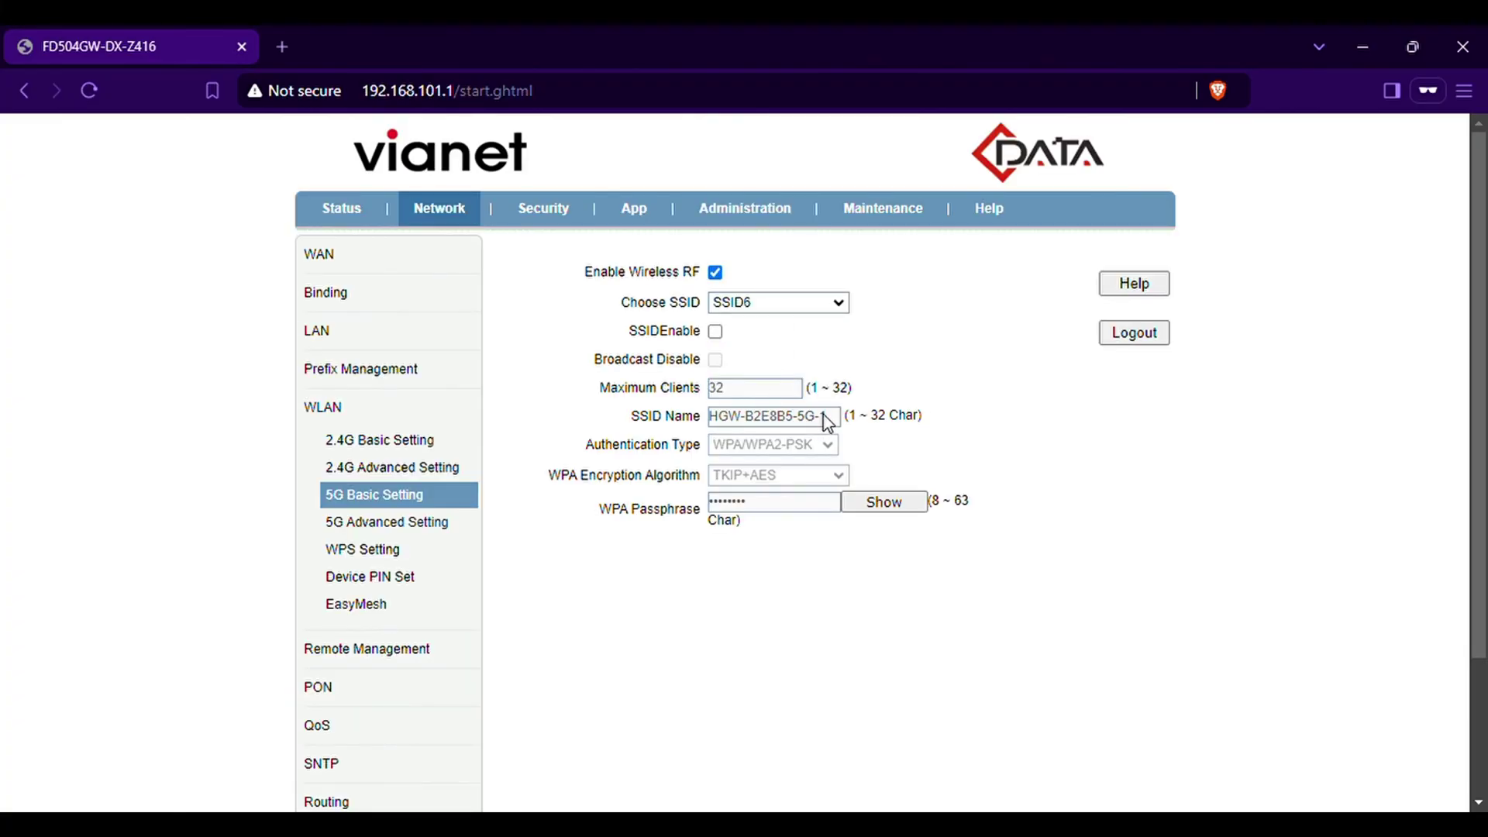
pyautogui.click(715, 332)
pyautogui.moveTo(837, 416); pyautogui.dragTo(524, 422)
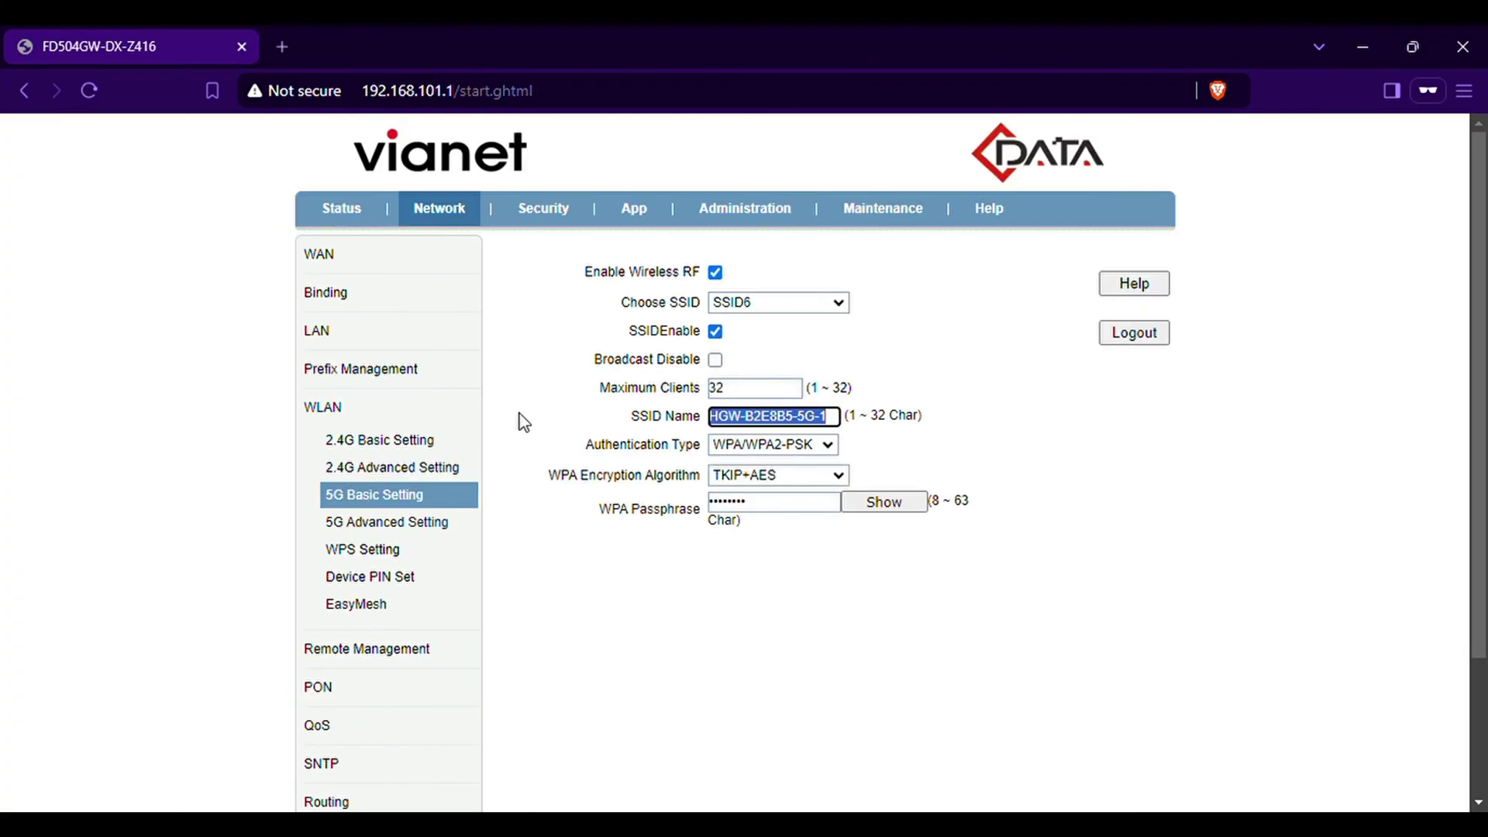
pyautogui.write('test')
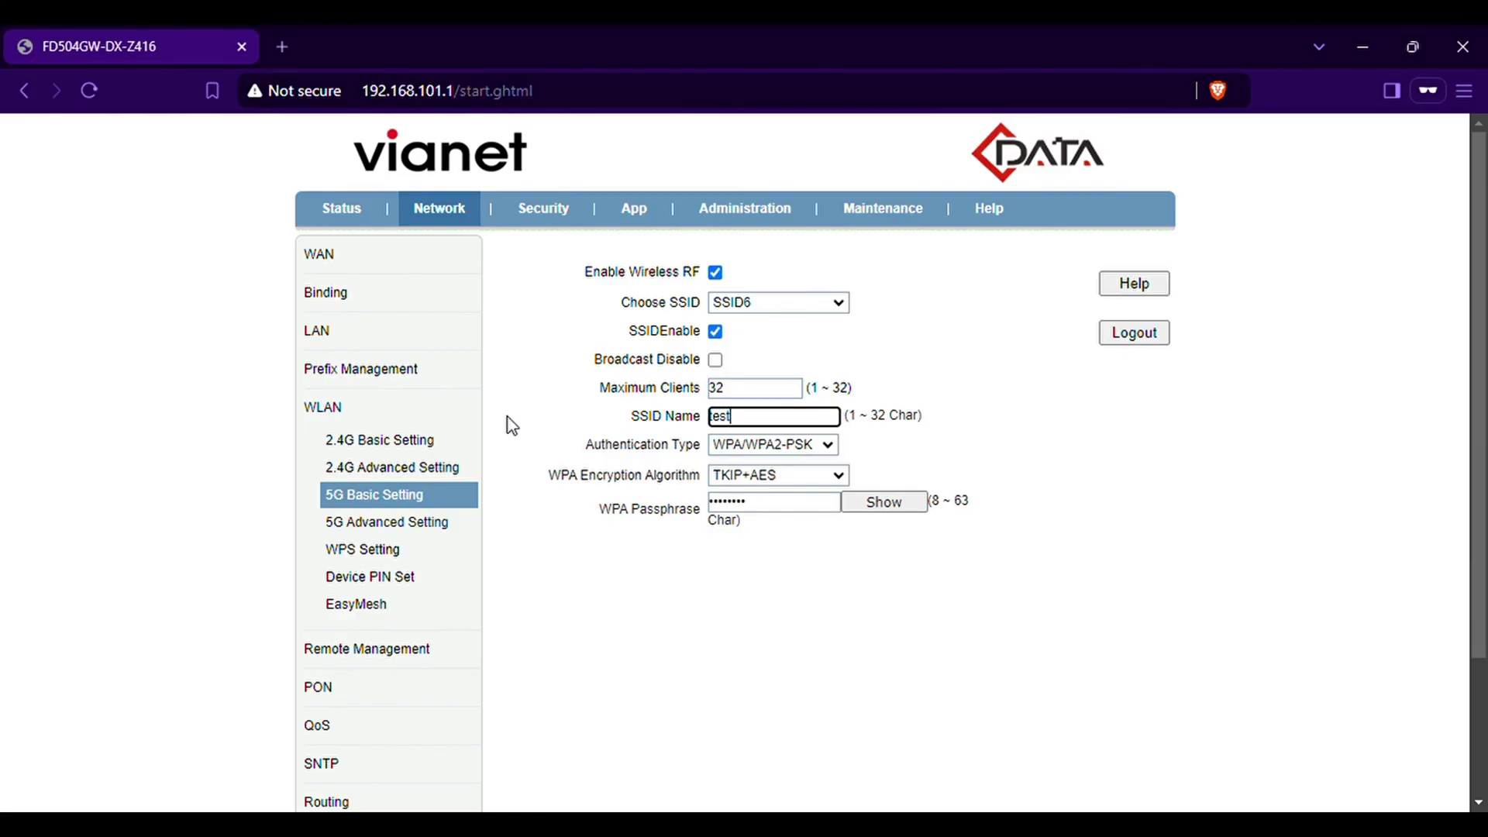
# Replace SSID6's Wi-Fi passphrase and submit the 5G settings
pyautogui.moveTo(833, 503); pyautogui.dragTo(620, 507)
pyautogui.press('BackSpace')
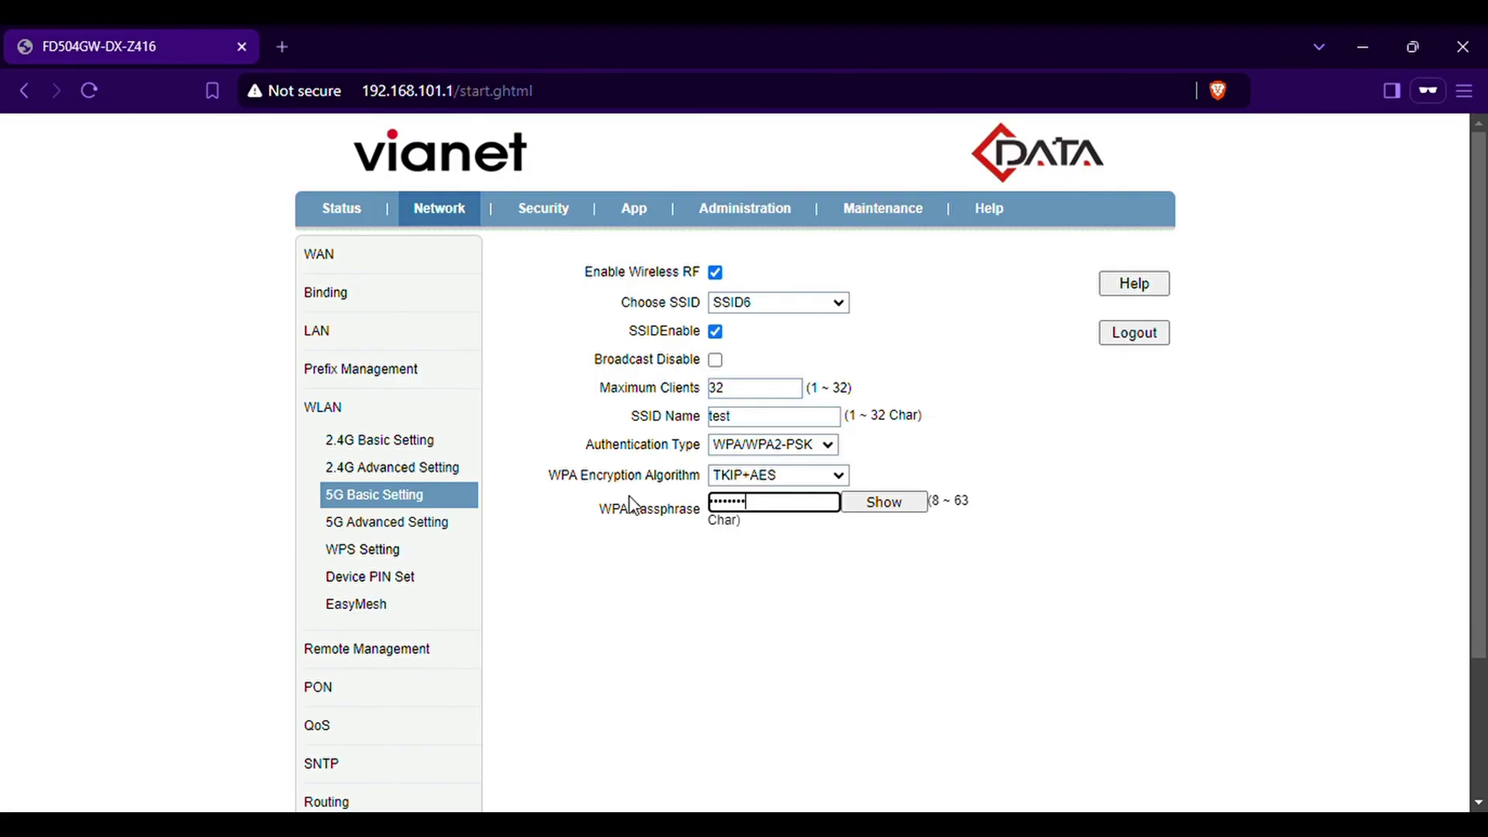
pyautogui.click(885, 500)
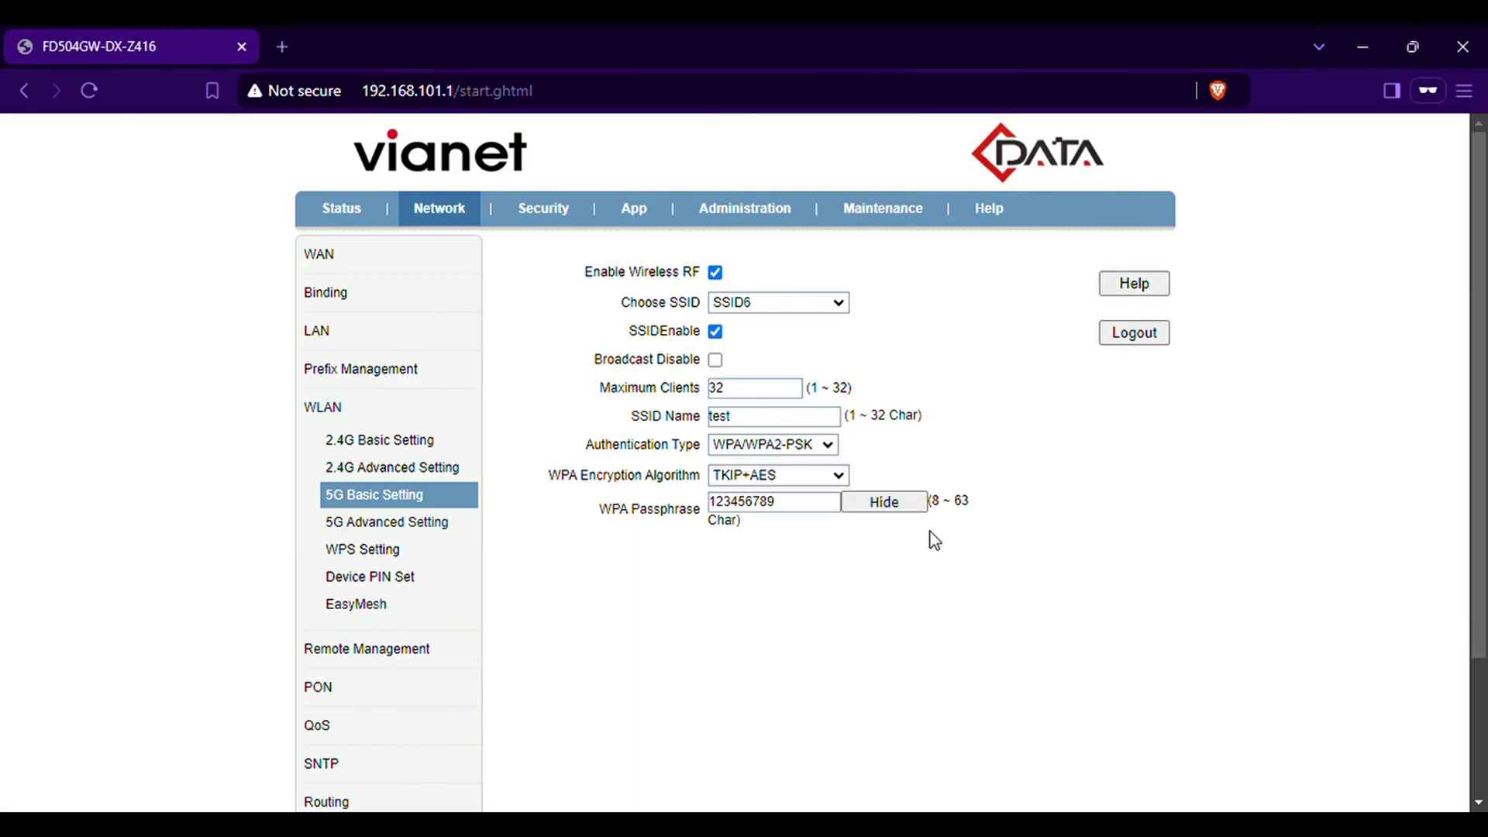
pyautogui.scroll(-3, 935, 541)
pyautogui.click(1042, 685)
# Review the 1_INTERNET_B_VID_ bridge connection and confirm 5G SSID6 is named 'test'
pyautogui.click(358, 261)
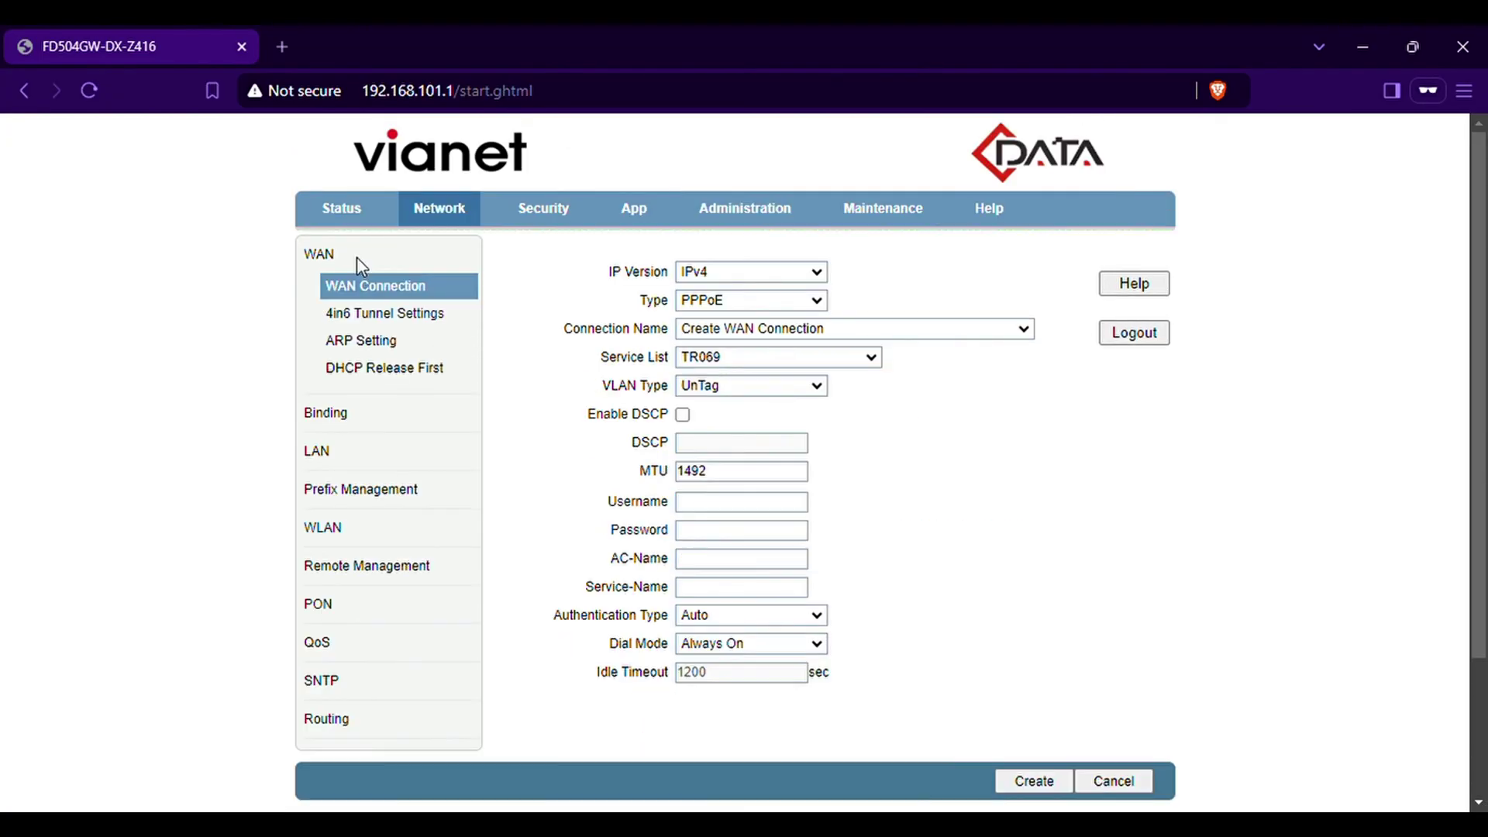
pyautogui.click(795, 388)
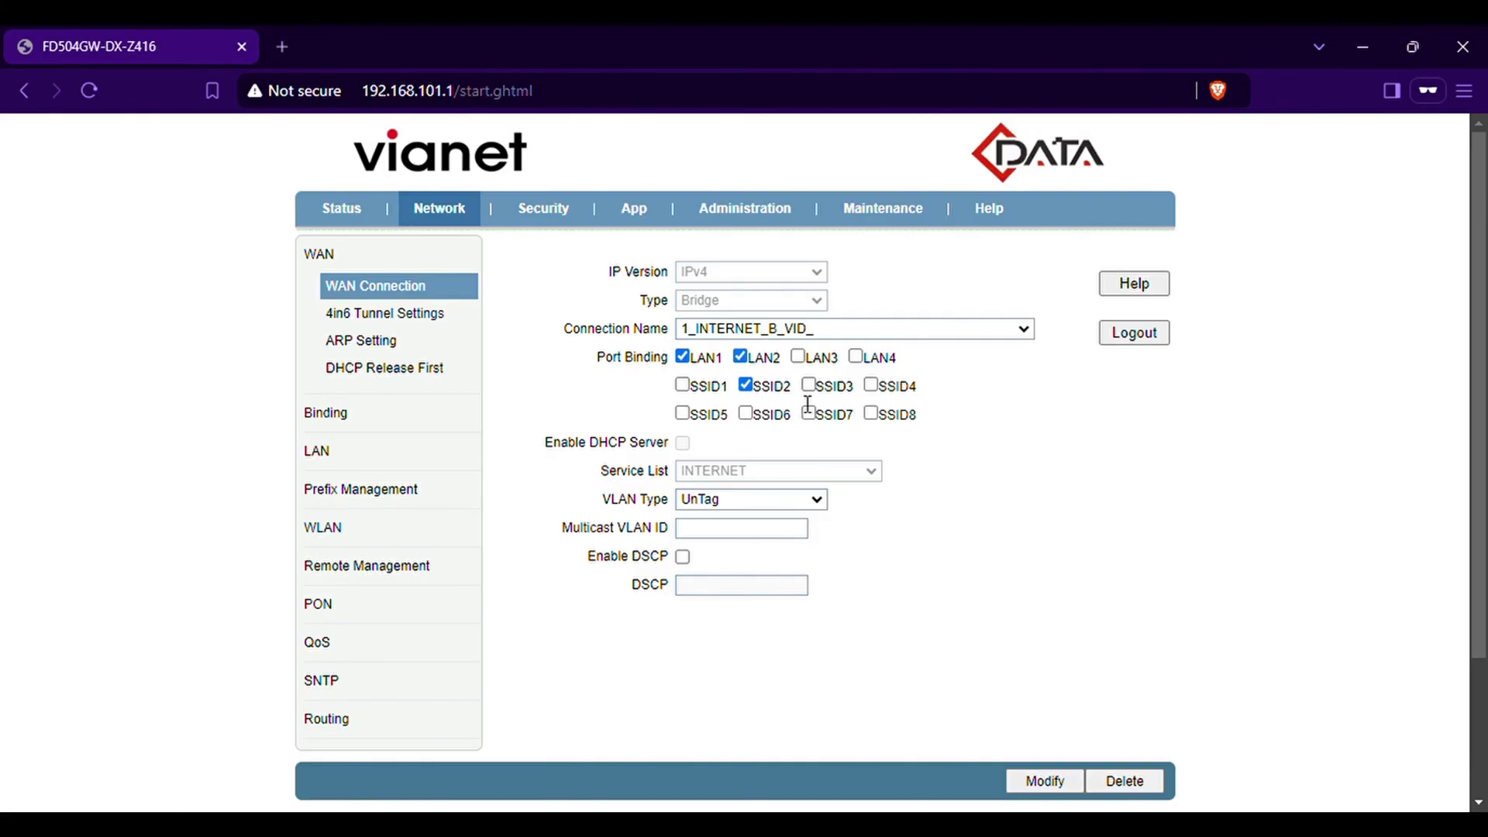
pyautogui.click(330, 534)
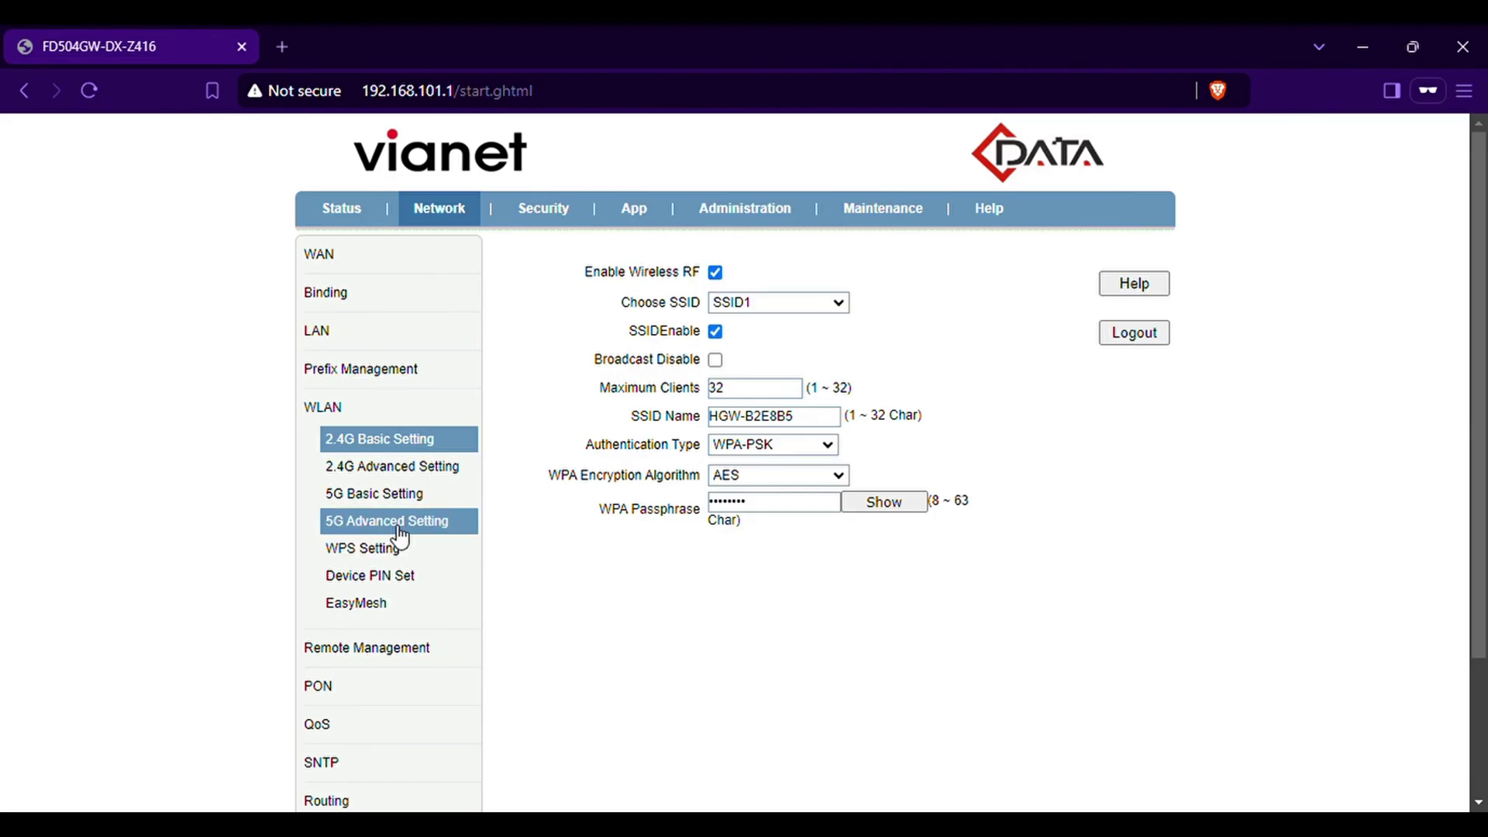
pyautogui.click(399, 527)
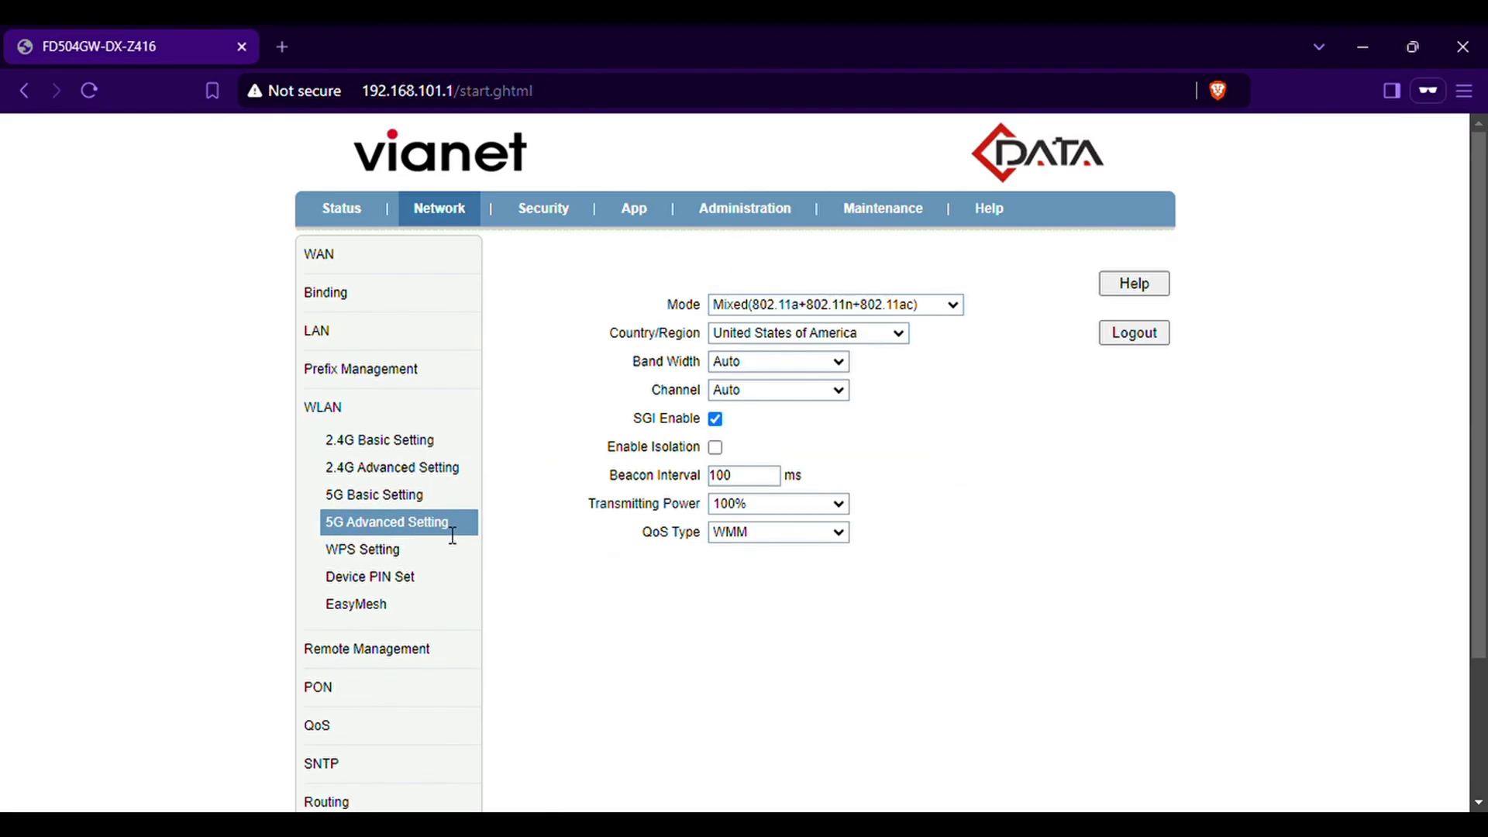
pyautogui.click(394, 497)
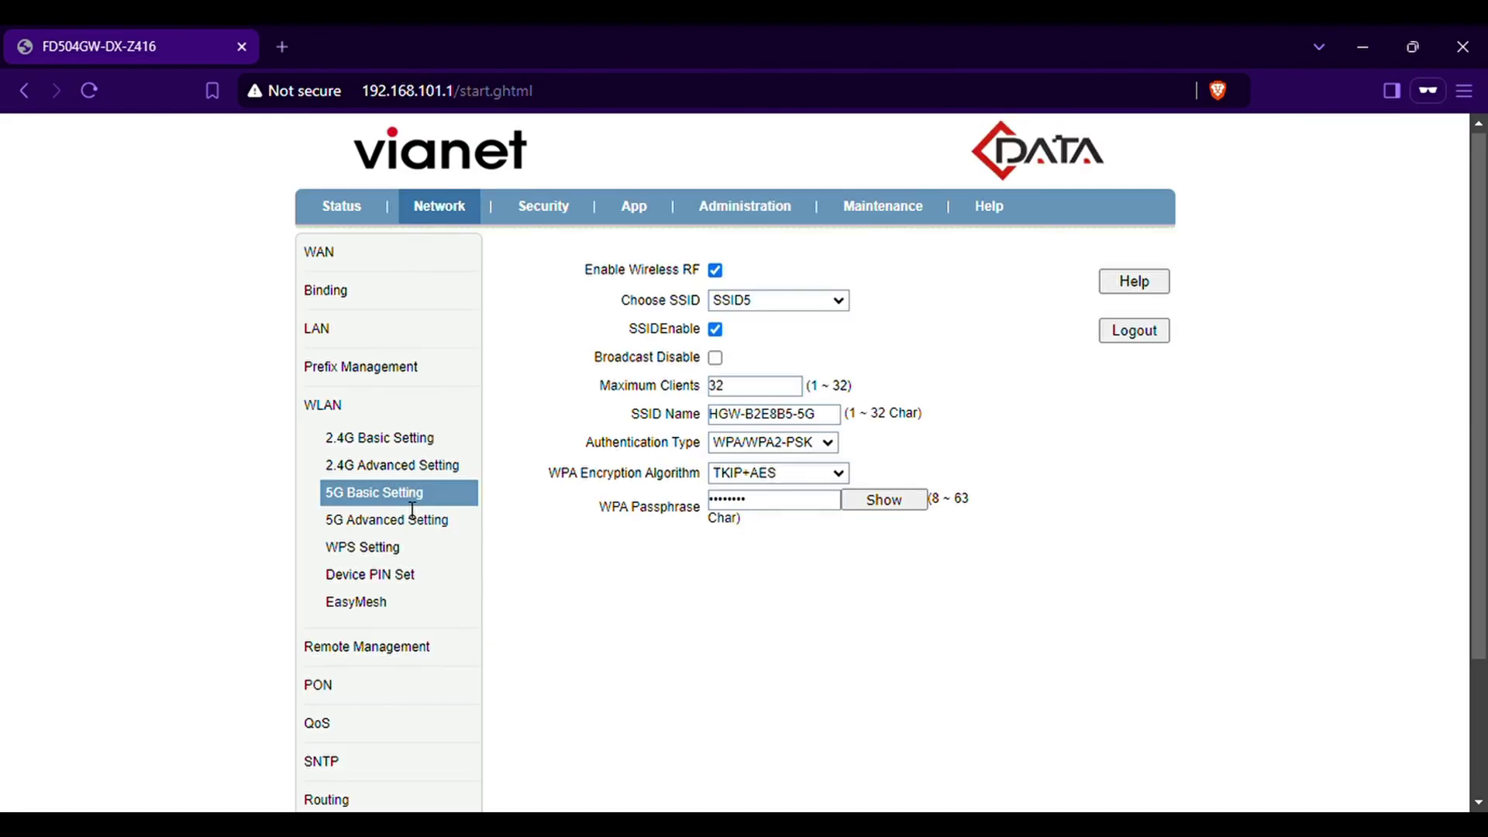
pyautogui.click(790, 309)
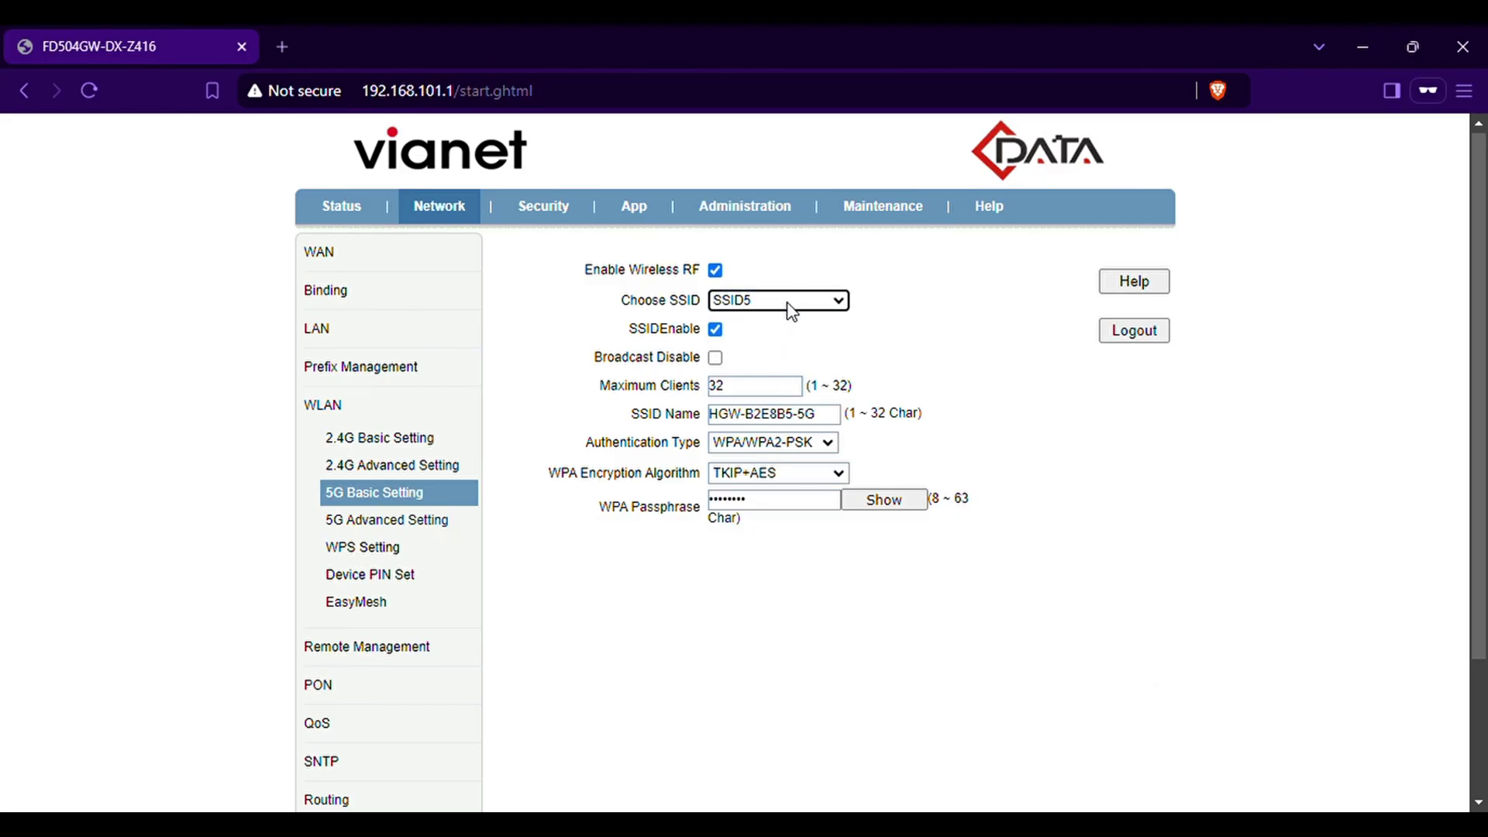
pyautogui.click(772, 361)
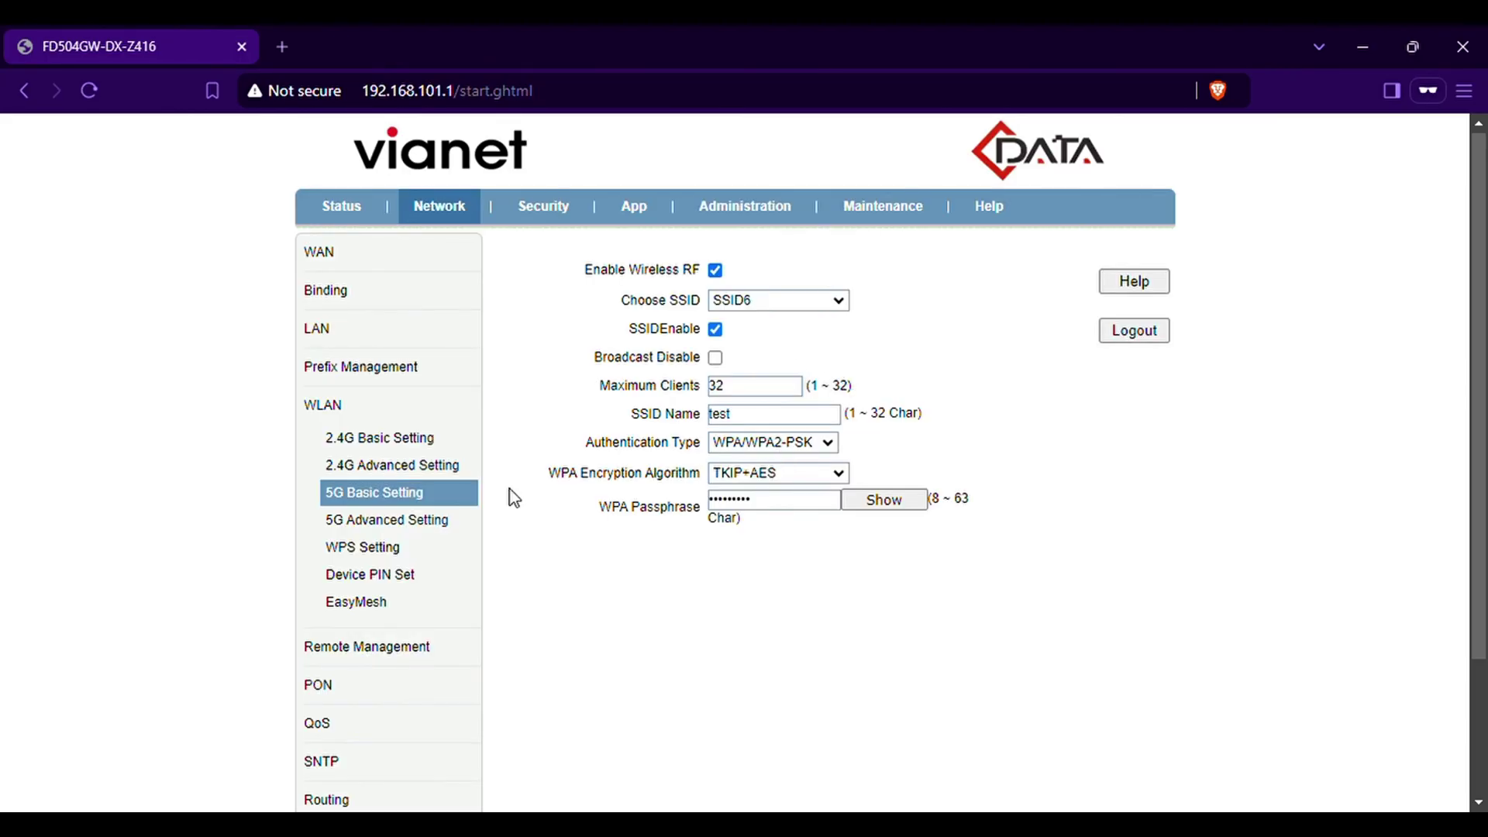
pyautogui.click(325, 259)
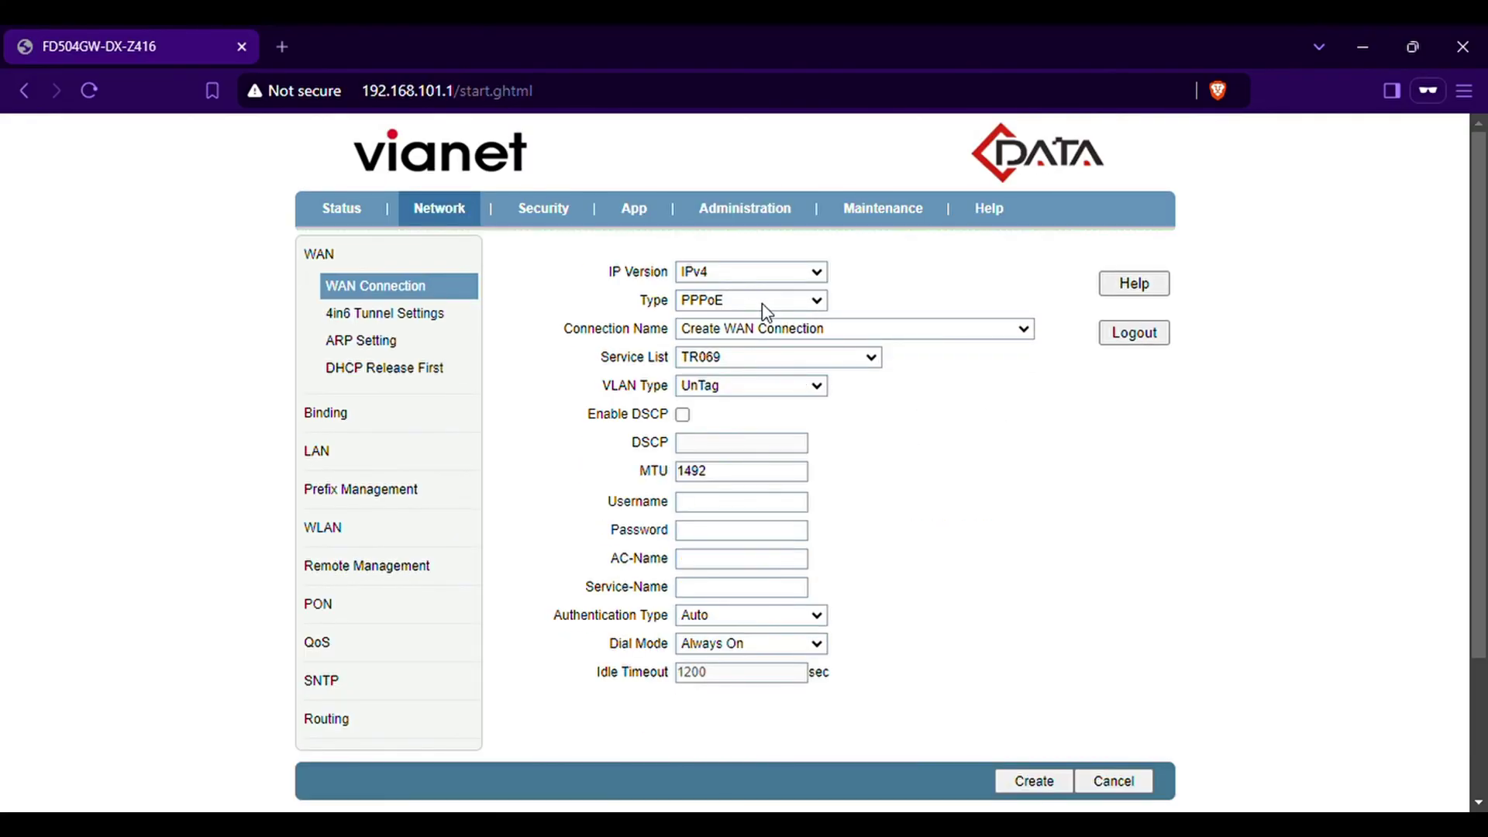
# Add SSID6 to the 1_INTERNET_B_VID_ bridge connection's port binding and apply the change
pyautogui.click(775, 329)
pyautogui.click(770, 378)
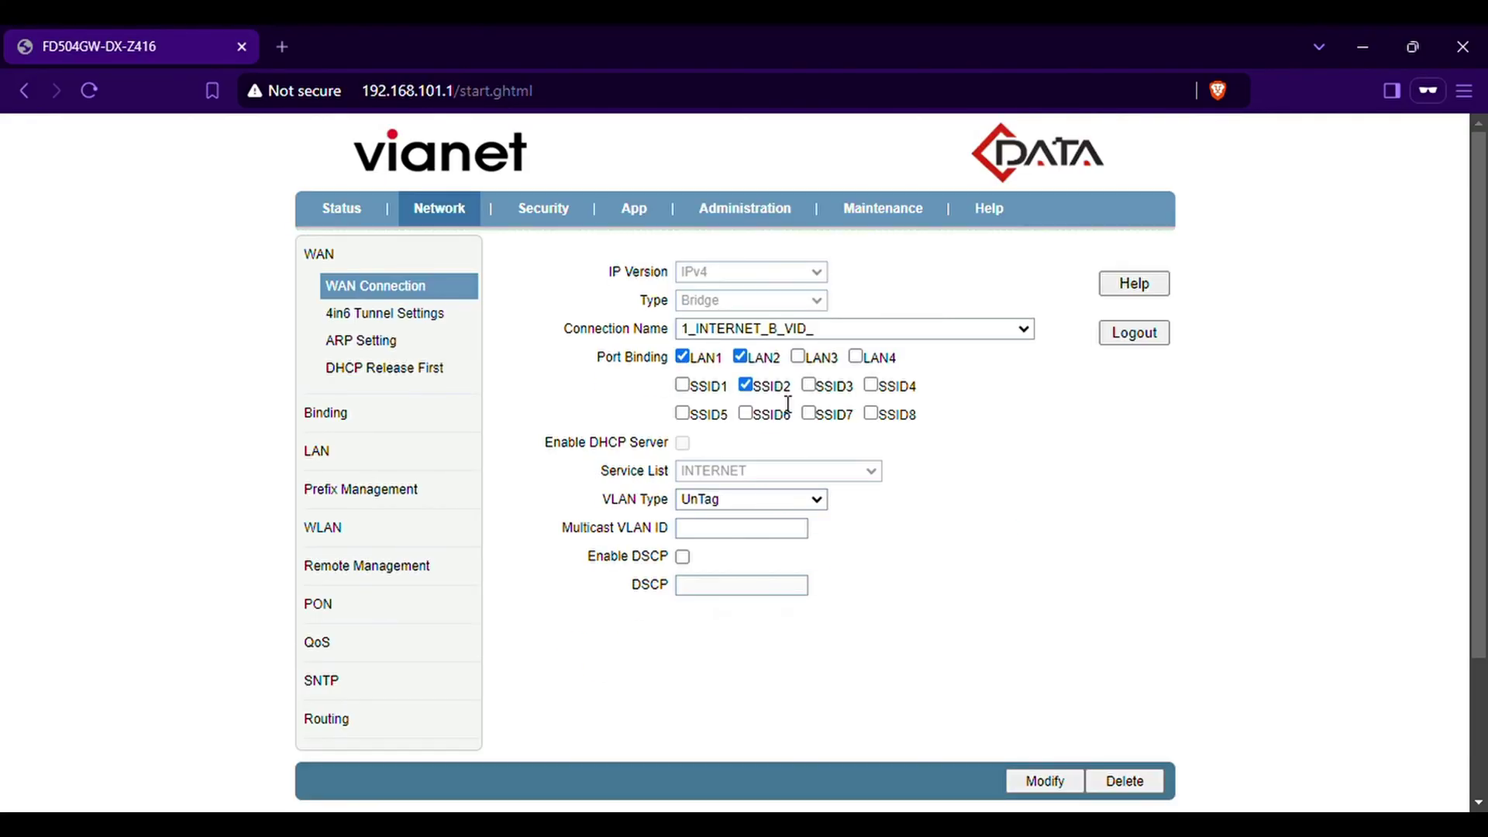
pyautogui.click(745, 413)
pyautogui.click(1057, 786)
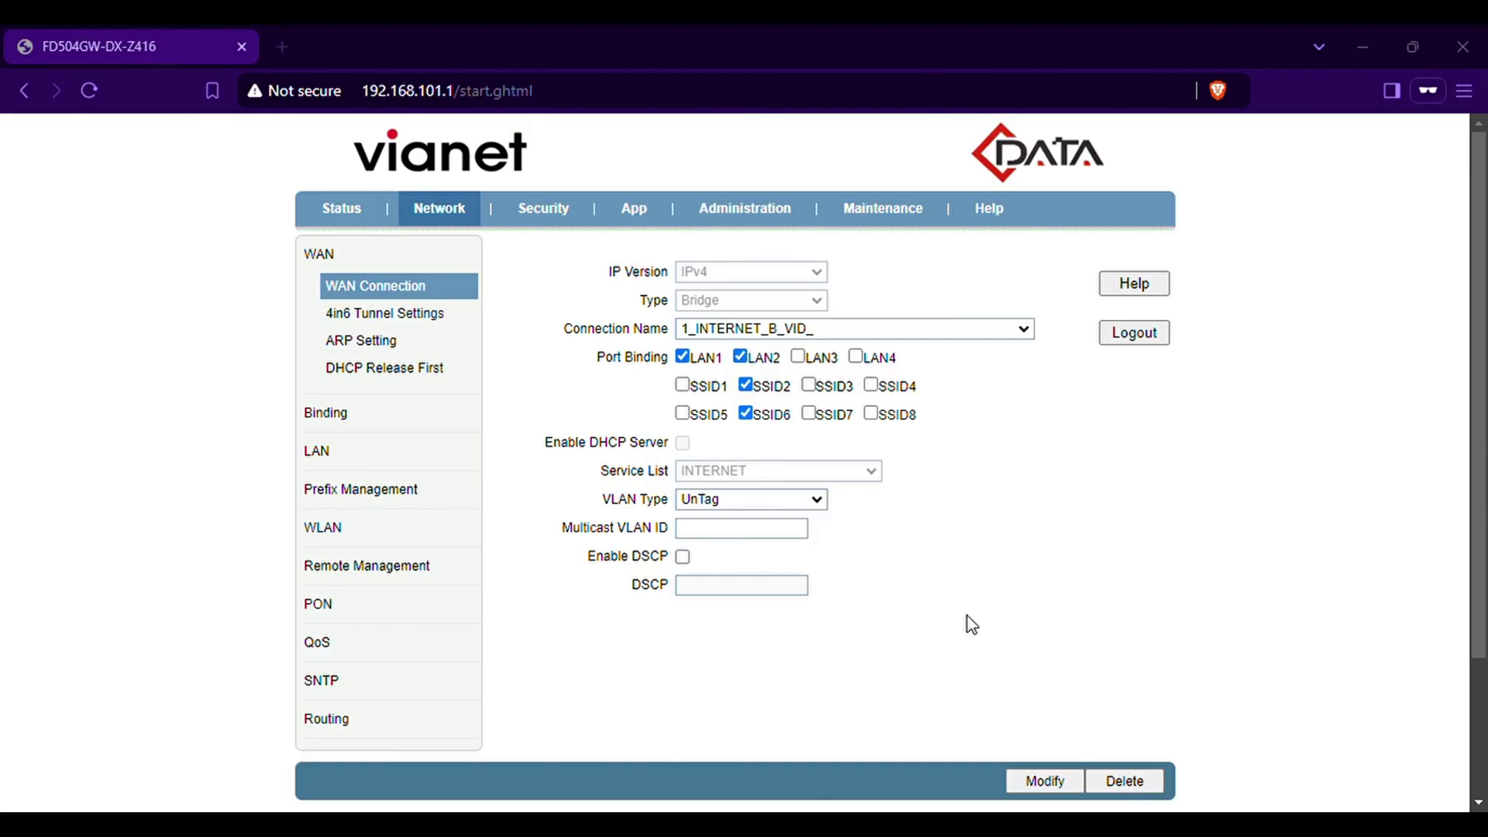
# Run a Fast.com internet speed test in a new private tab
pyautogui.click(281, 46)
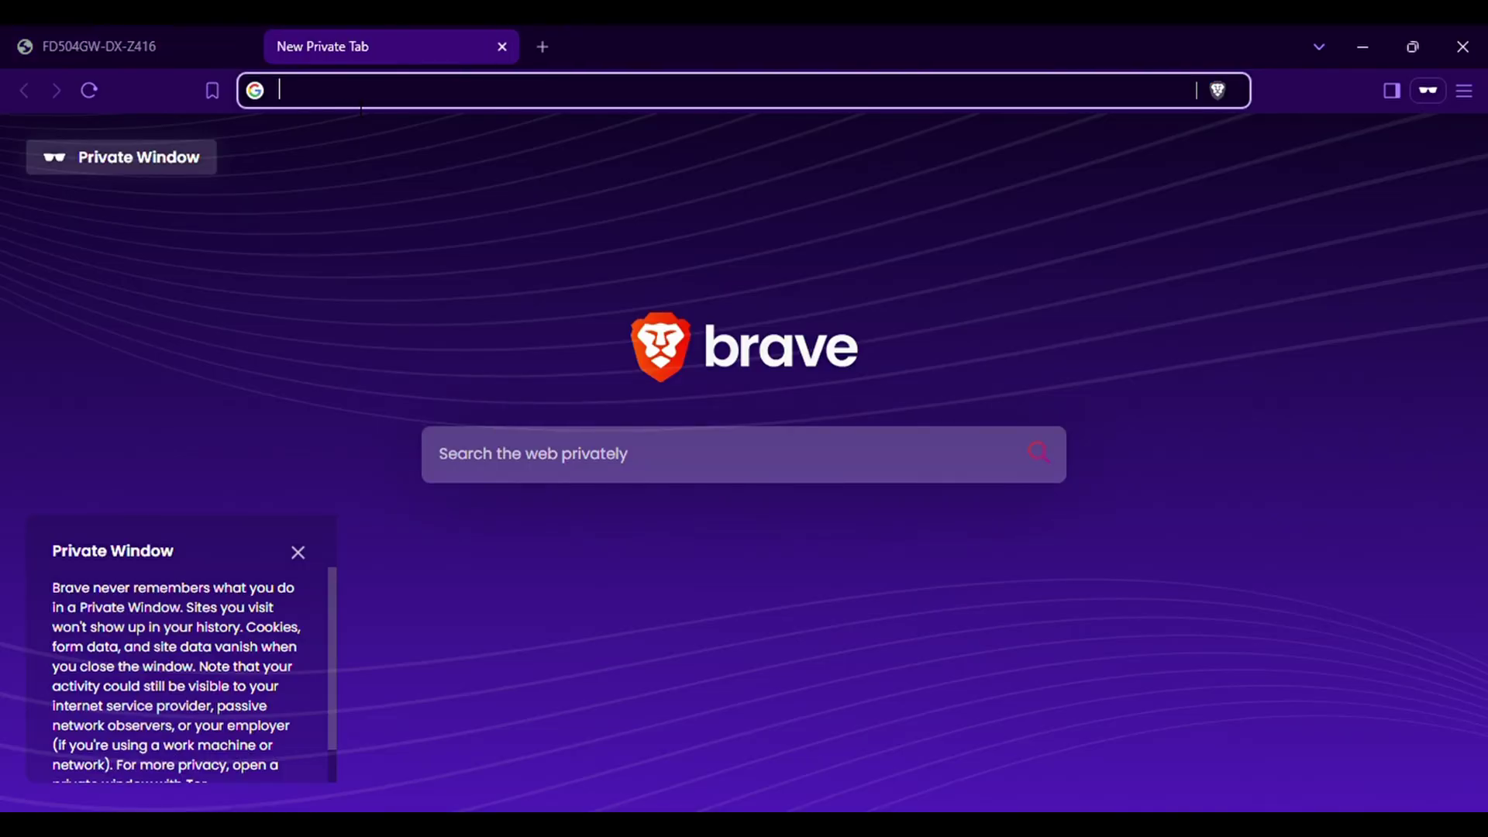
pyautogui.write('fast')
pyautogui.press('Return')
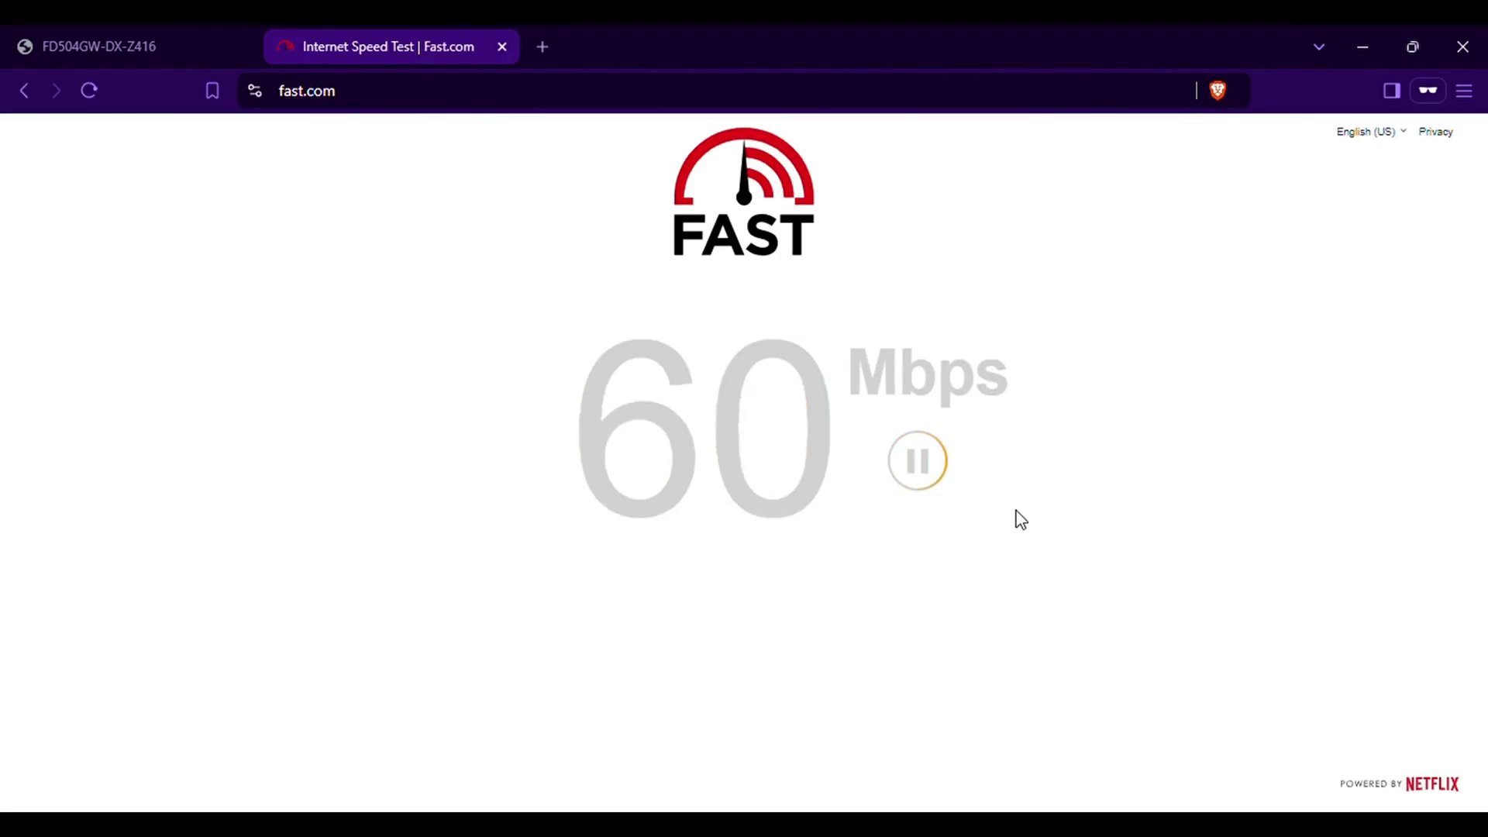
# Load youtube.com in another private tab
pyautogui.click(542, 48)
pyautogui.write('y')
pyautogui.press('Return')
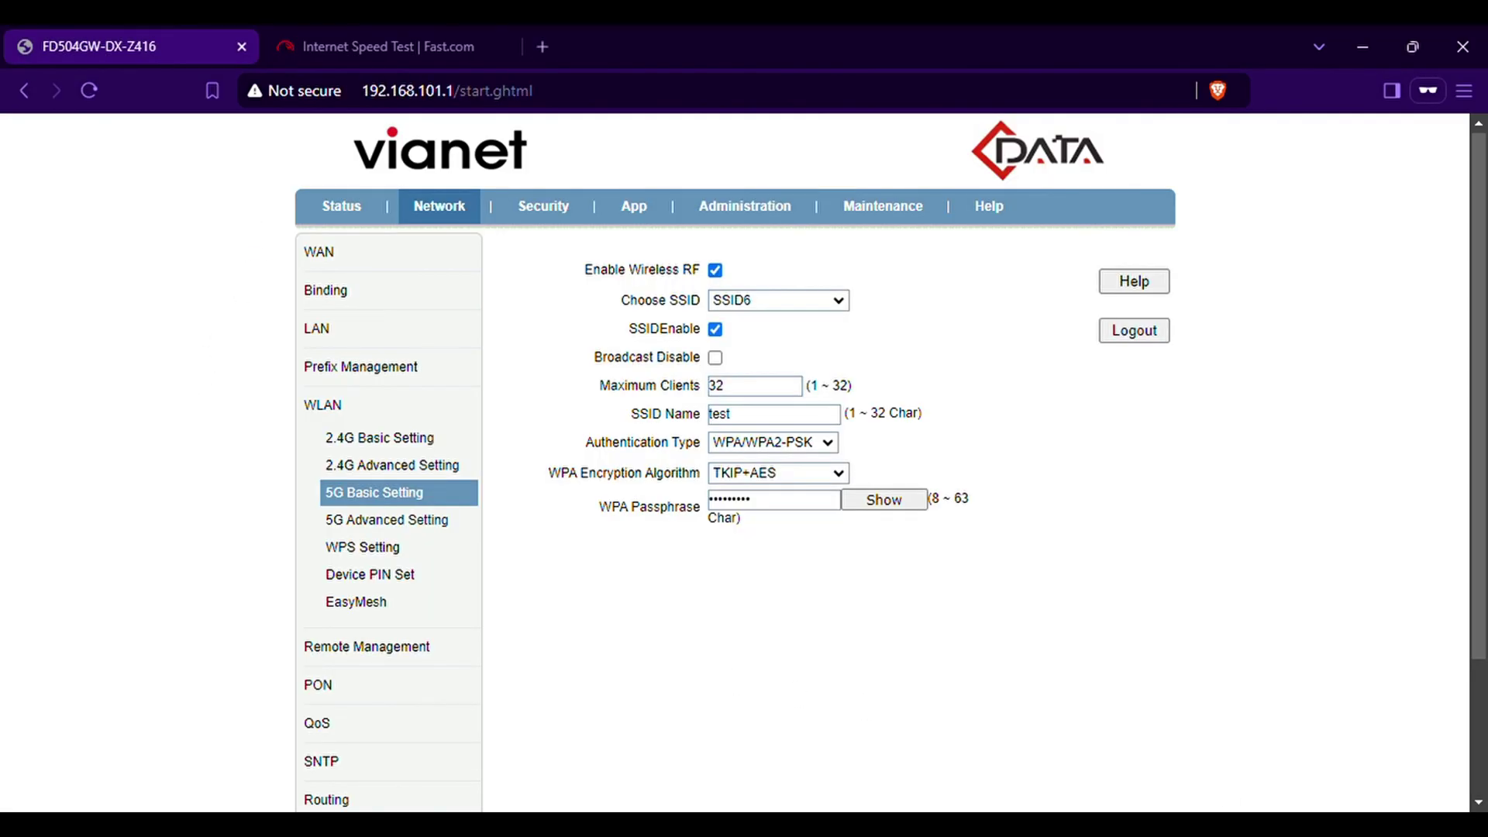
# Show the 5G Advanced Setting page with India as Country/Region
pyautogui.click(425, 529)
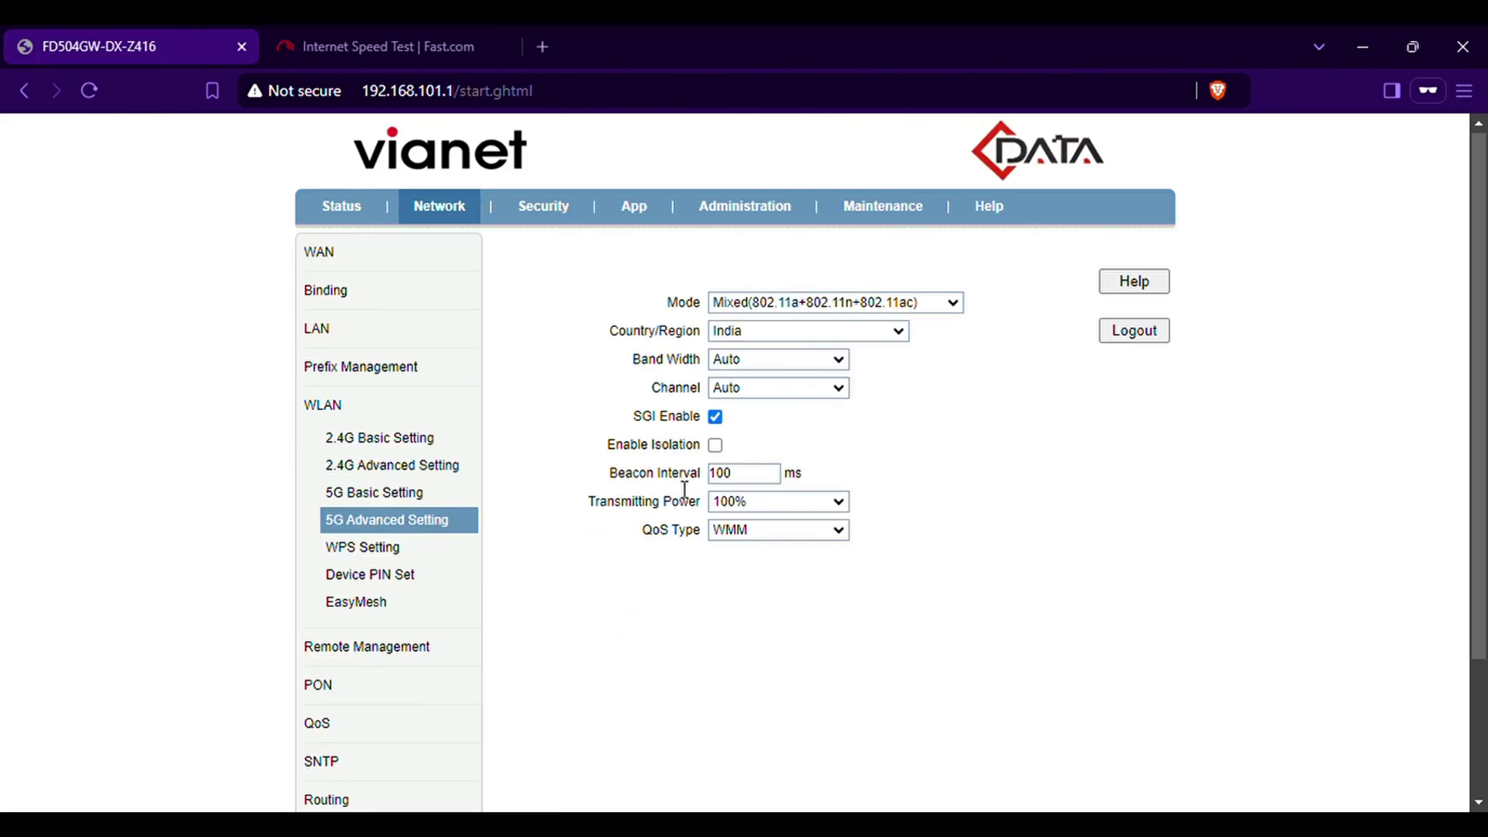